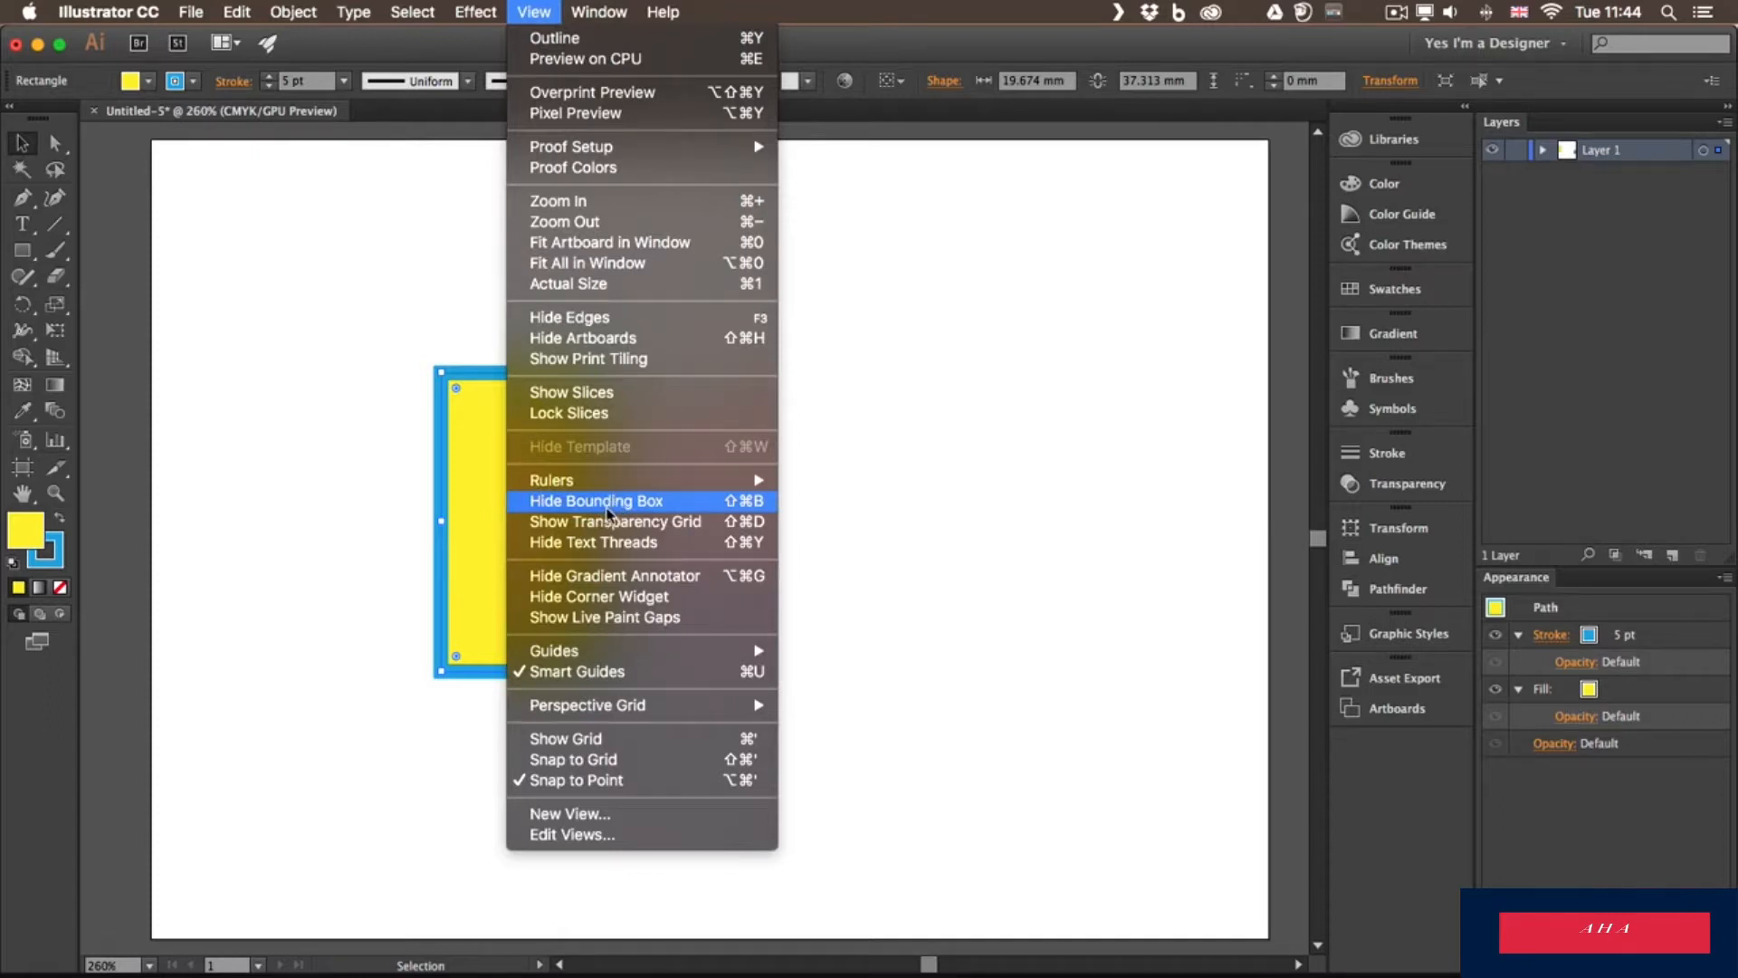
Resize the rectangle to about 22.0 by 28.9 mm and scale it proportionally to about 25.0 by 32.8 mm.
click(607, 512)
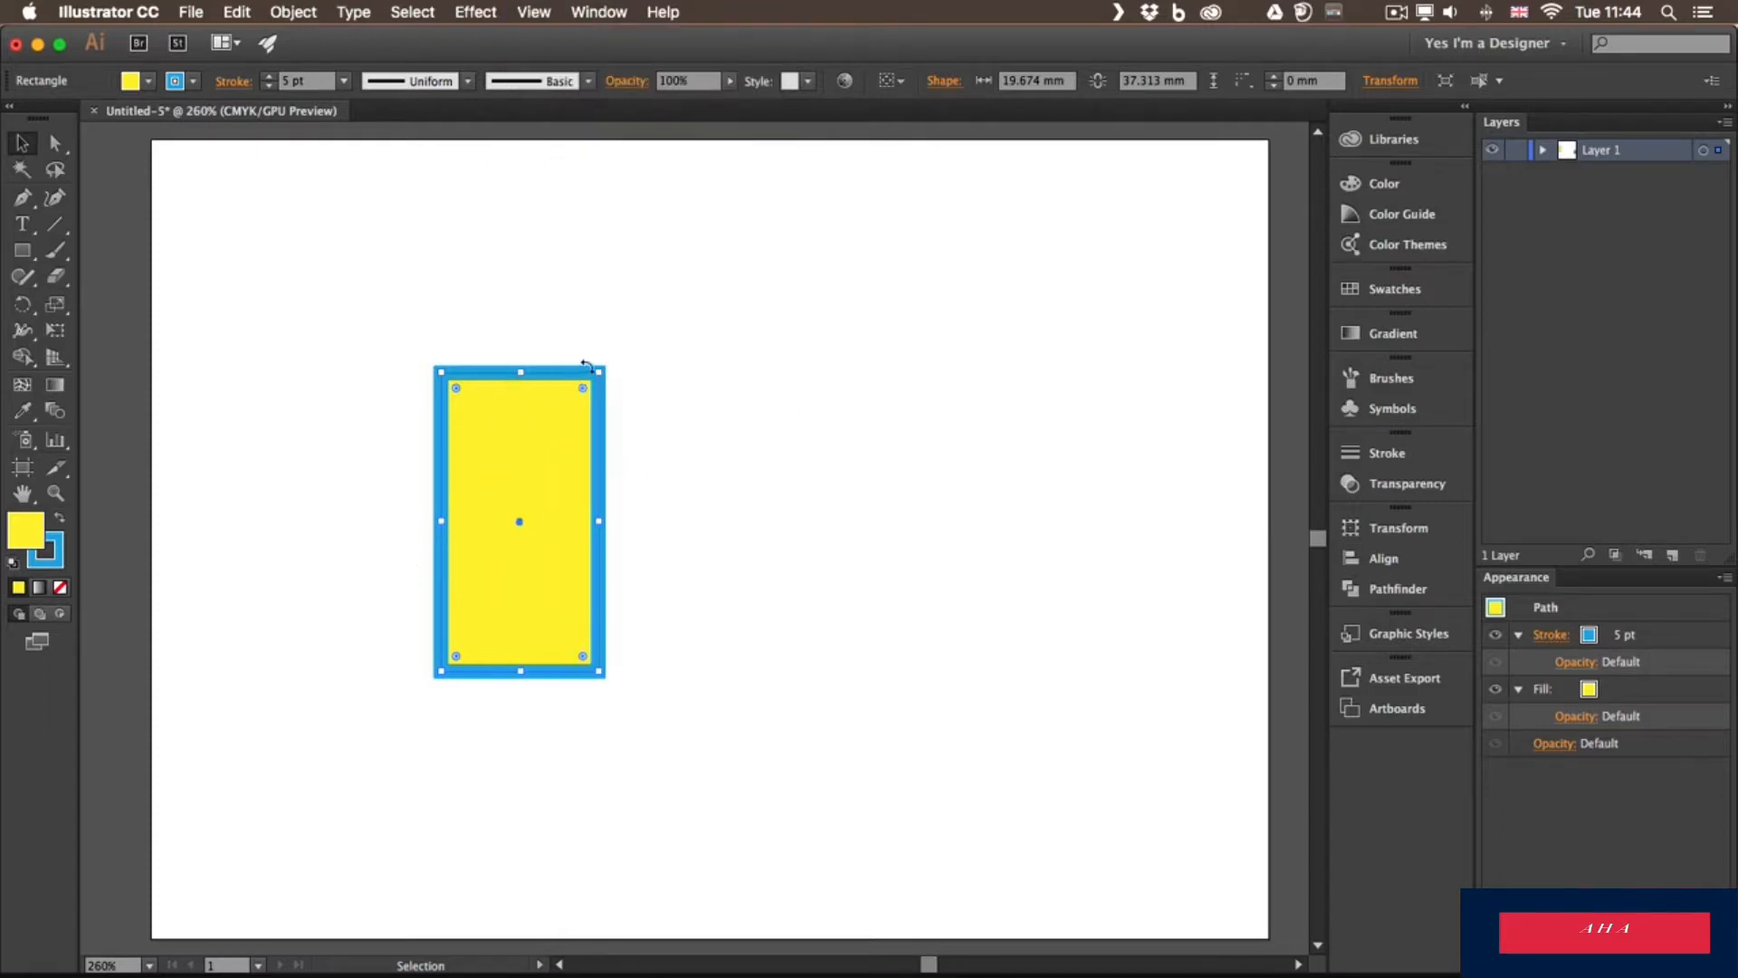
drag(597, 369, 621, 436)
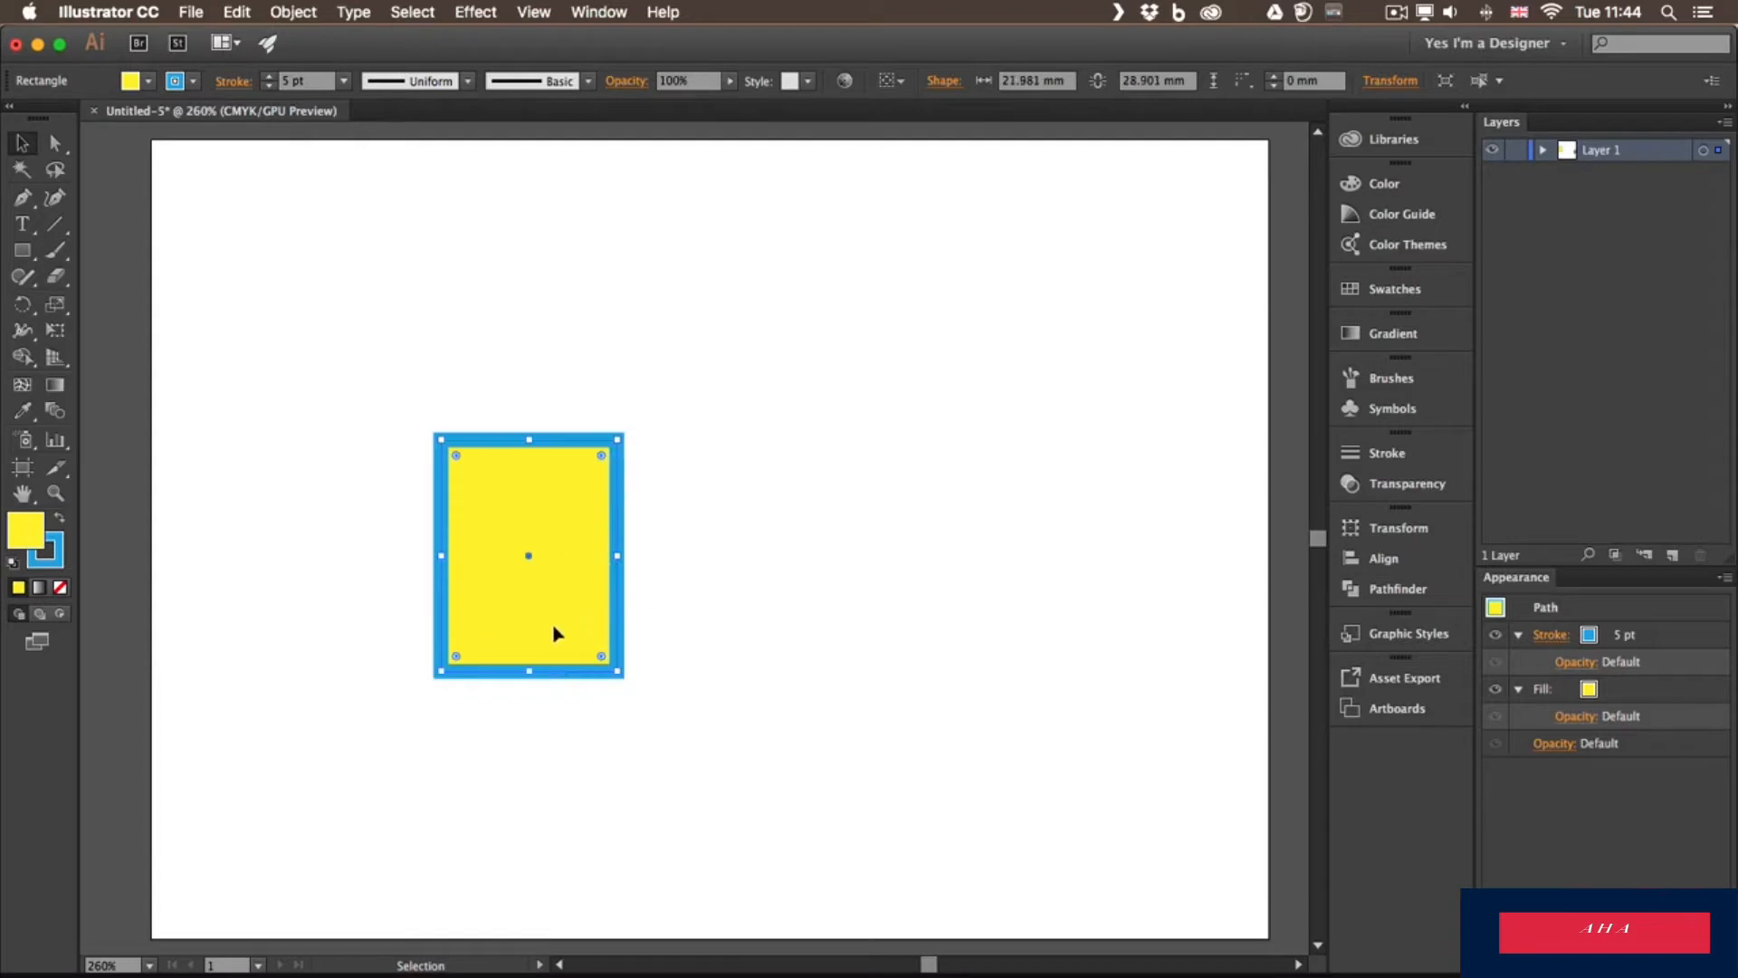
key(shift)
drag(621, 438, 639, 407)
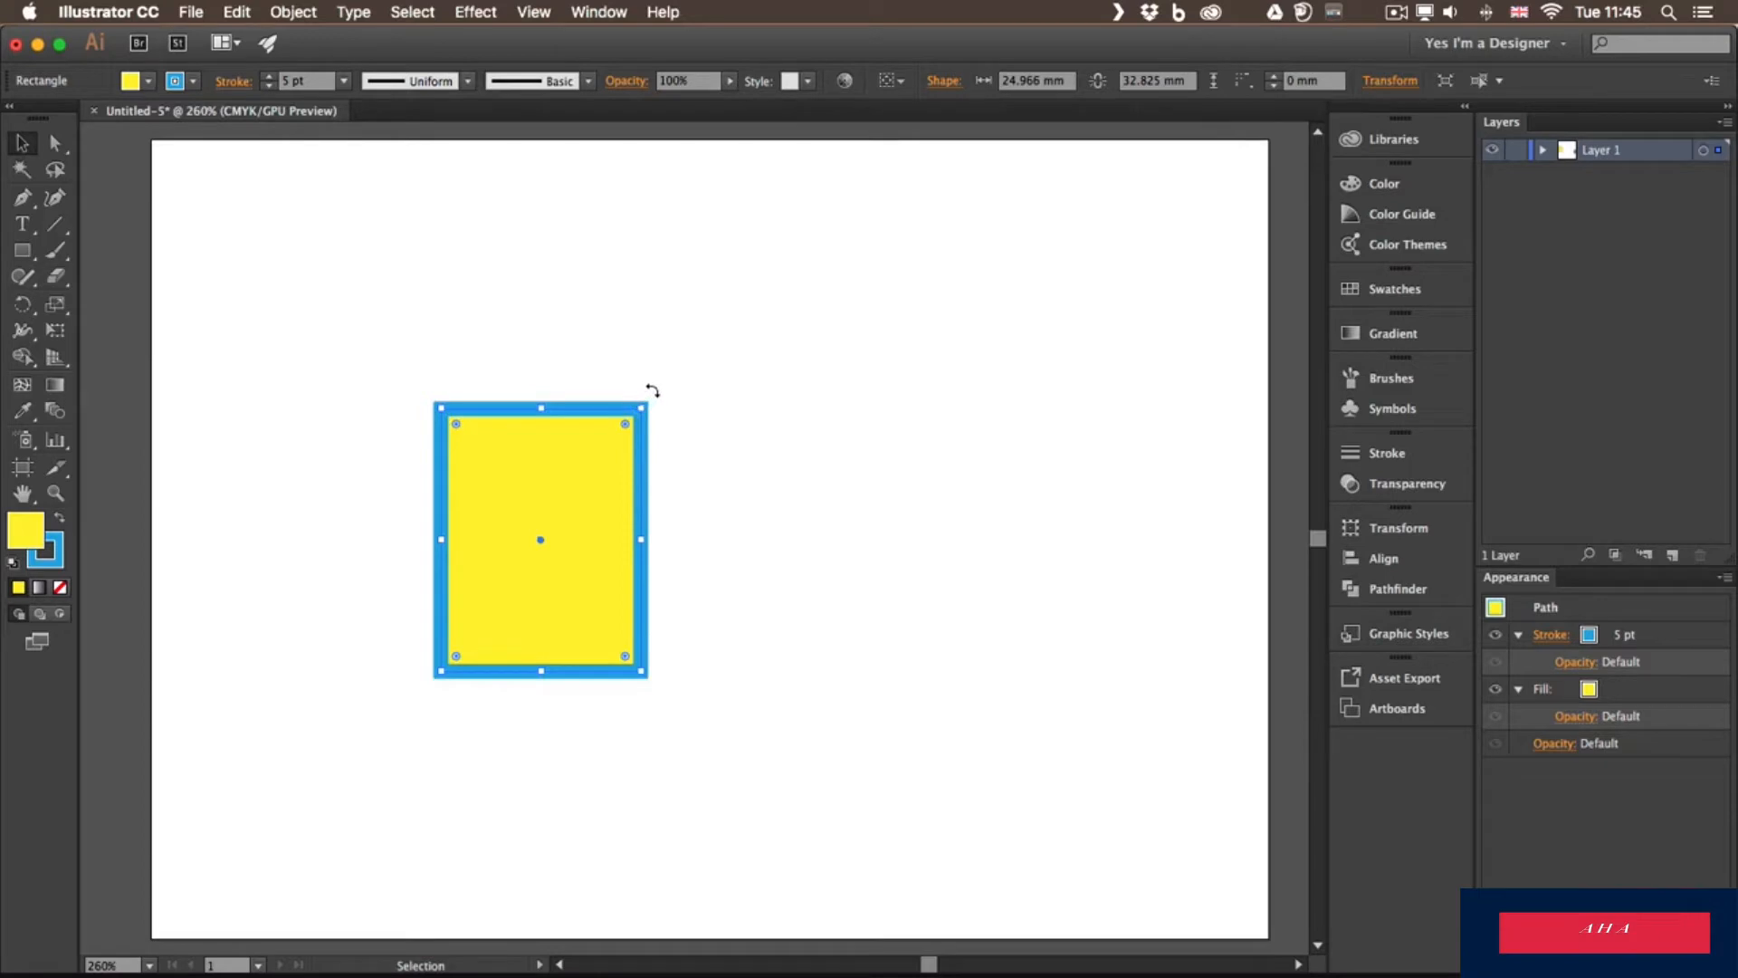
Rotate the rectangle by 90° and stretch its upper and right sides to about 38.0 mm wide by 45.0 mm high.
drag(655, 386, 729, 602)
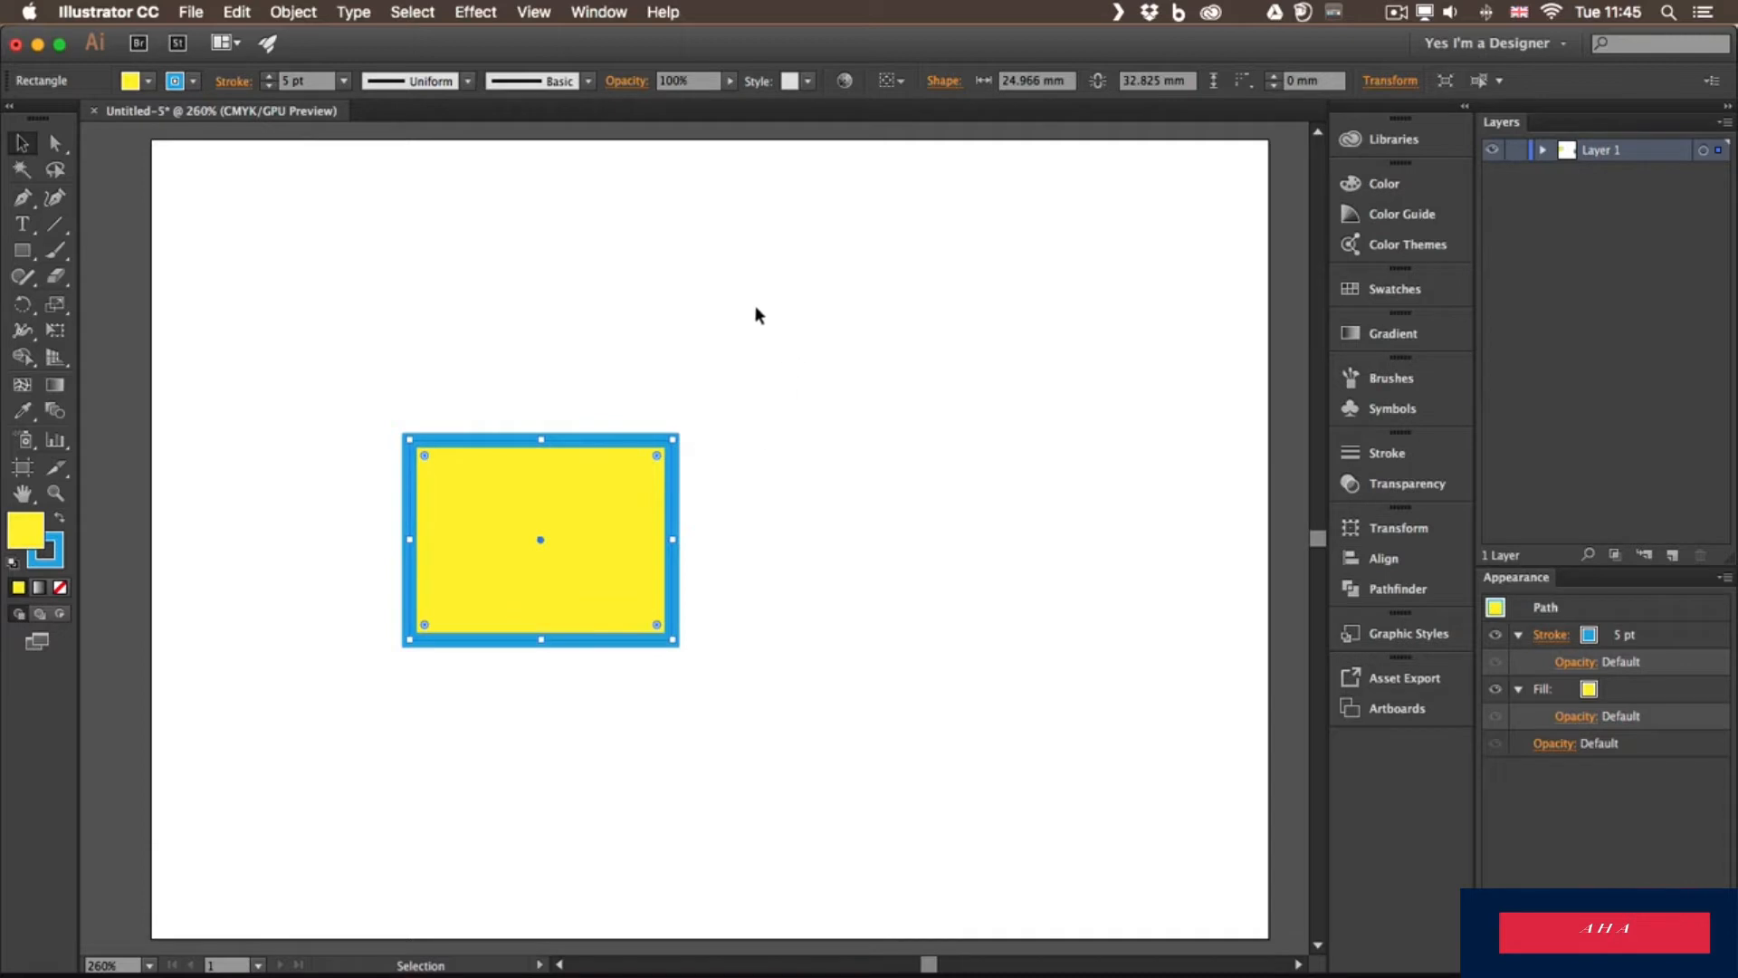
drag(541, 439, 555, 295)
drag(672, 459, 718, 459)
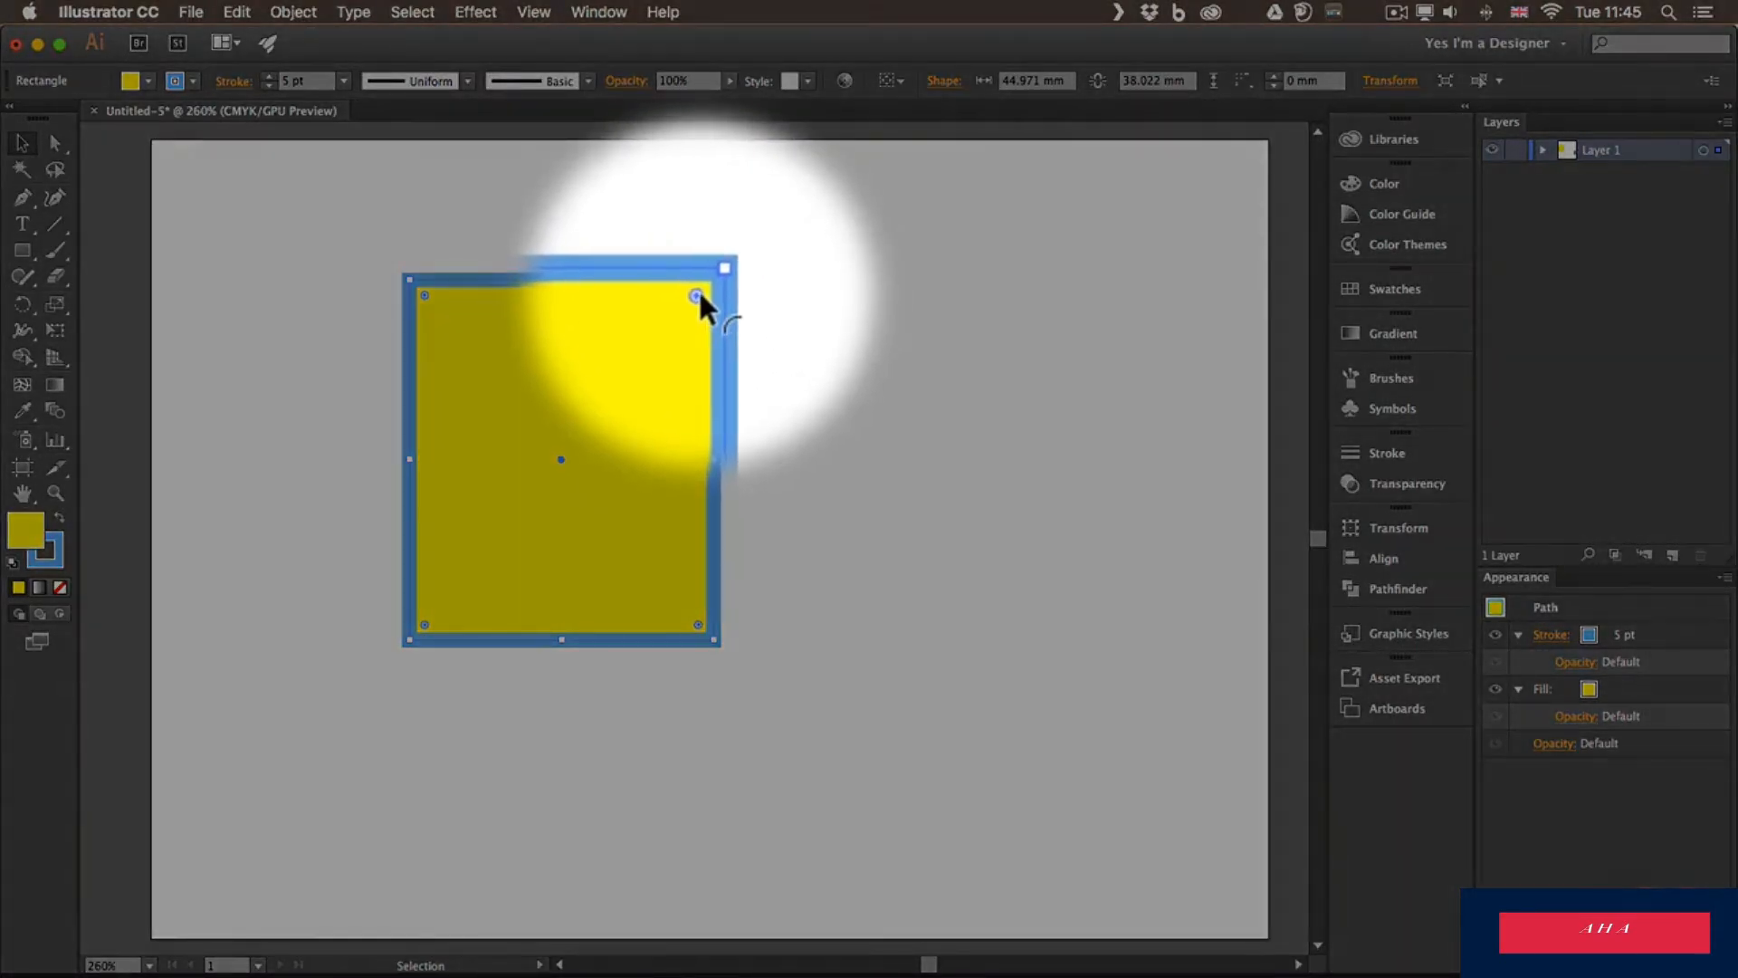
Round only the rectangle's upper-right corner to a radius of about 16.8 mm using Direct Selection.
mouse_move(697, 294)
mouse_down()
mouse_move(541, 442)
mouse_move(741, 263)
mouse_up()
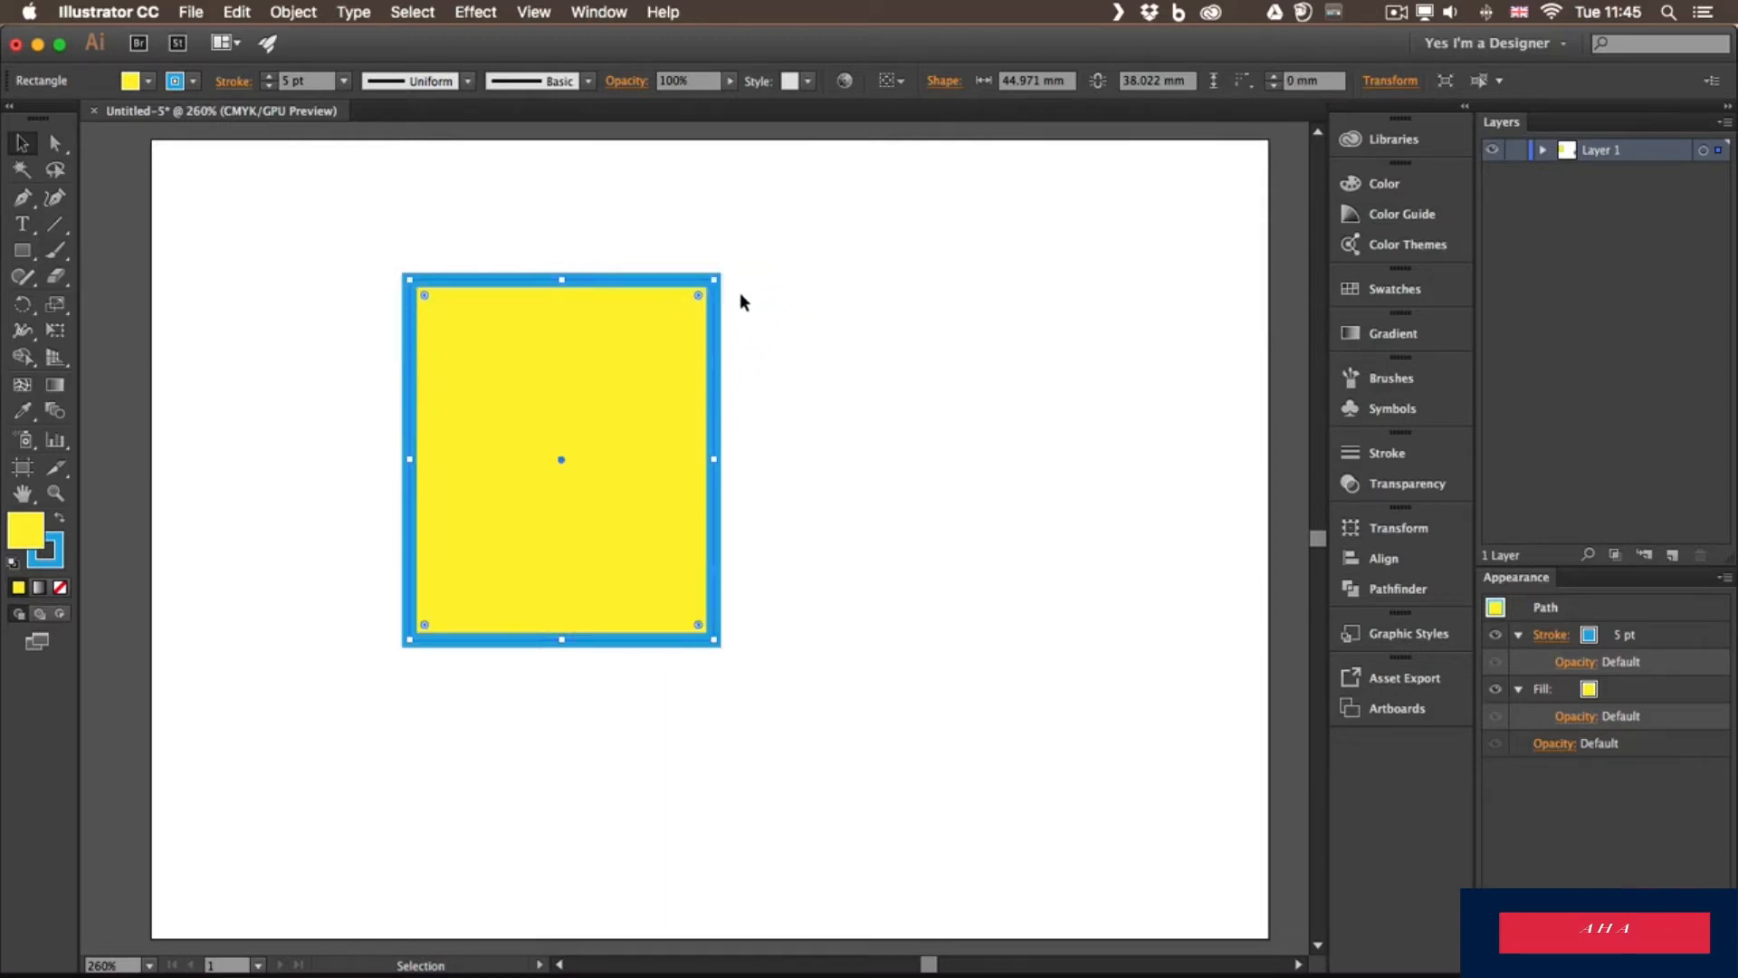
click(56, 145)
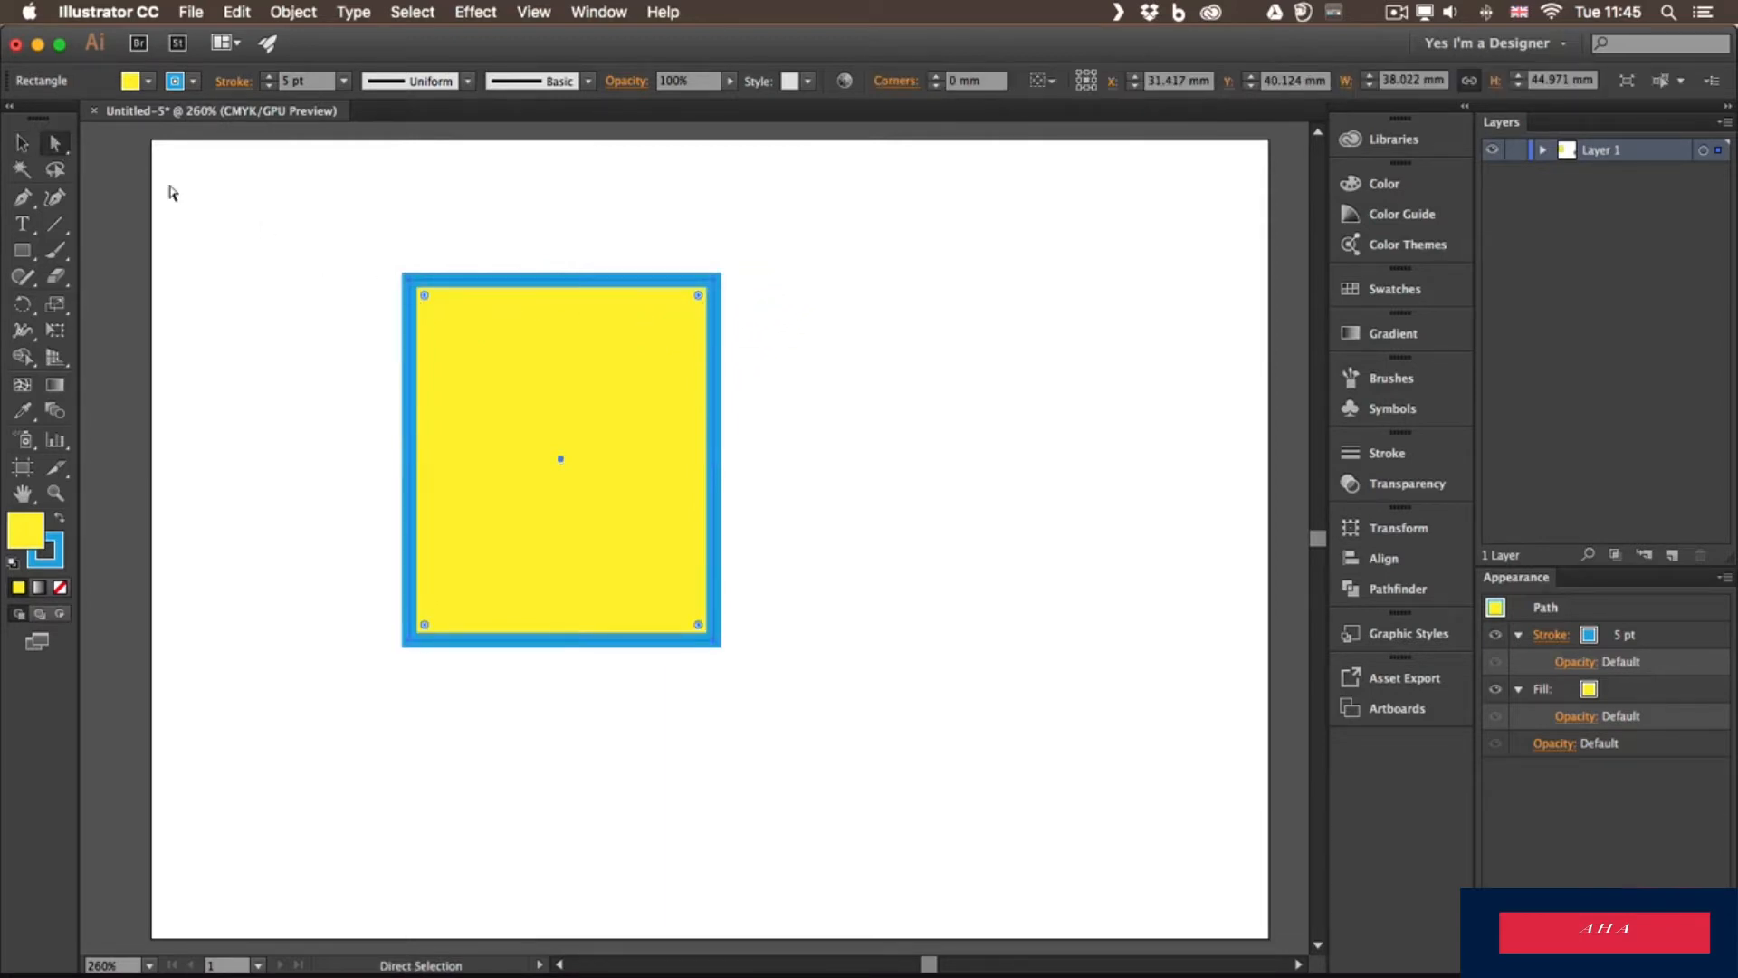
click(714, 285)
drag(698, 295, 576, 433)
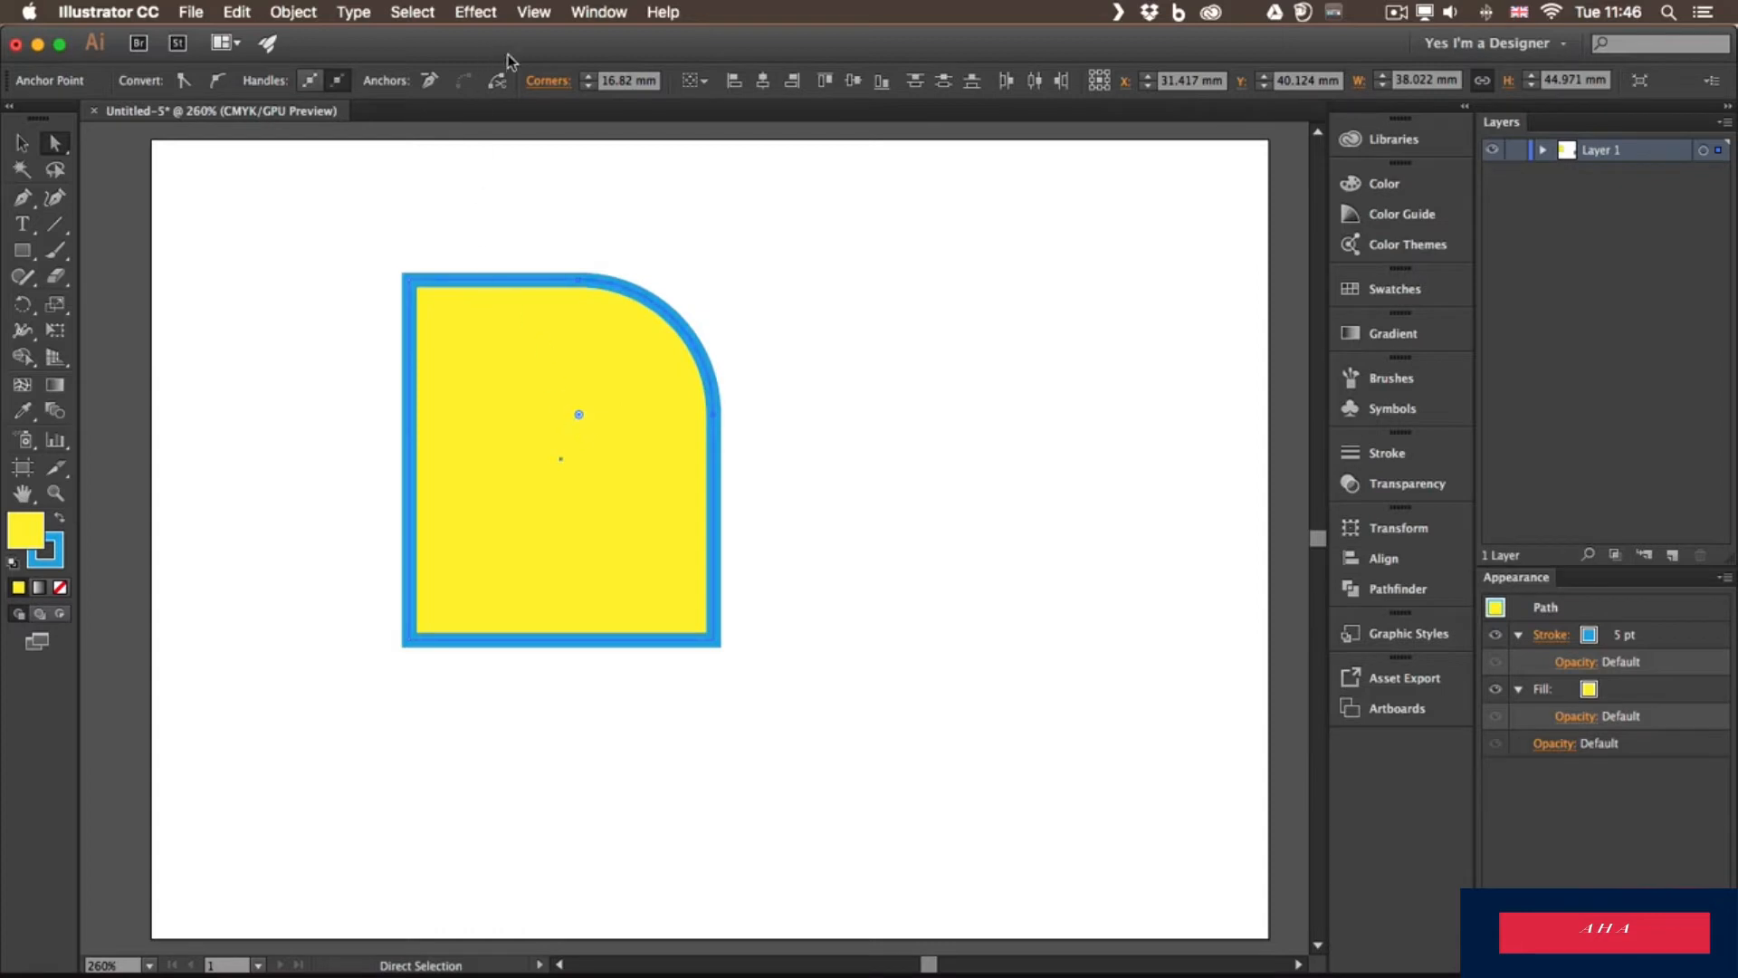
click(532, 16)
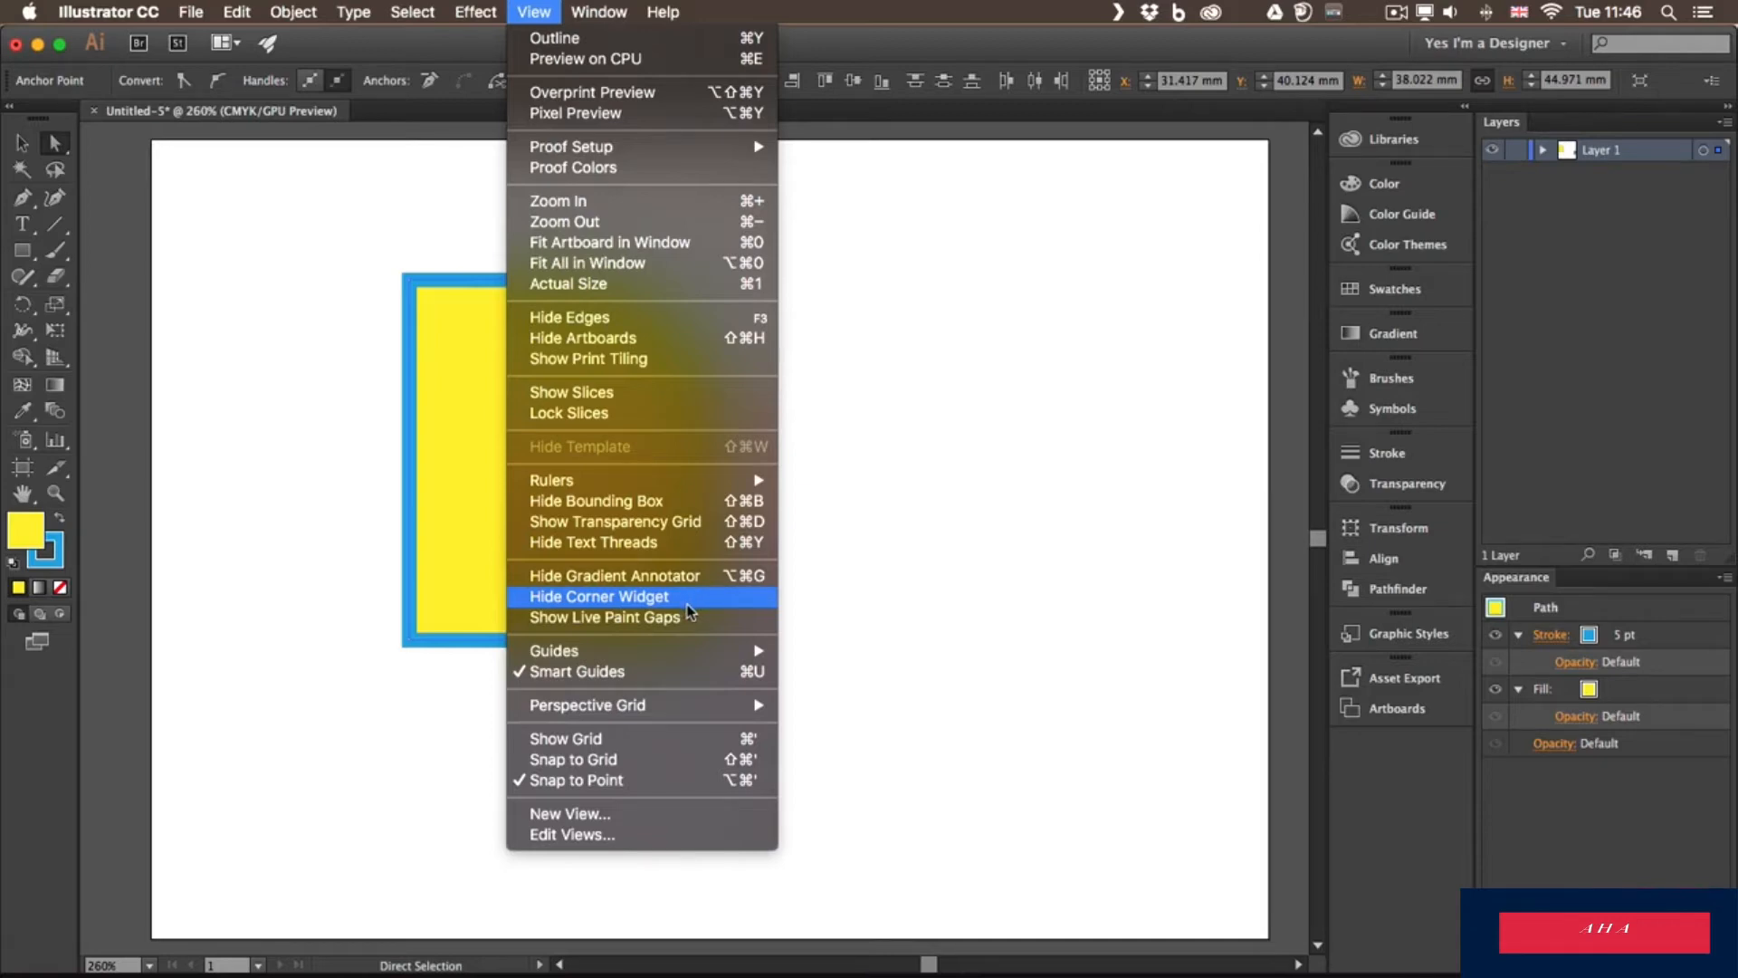
click(861, 532)
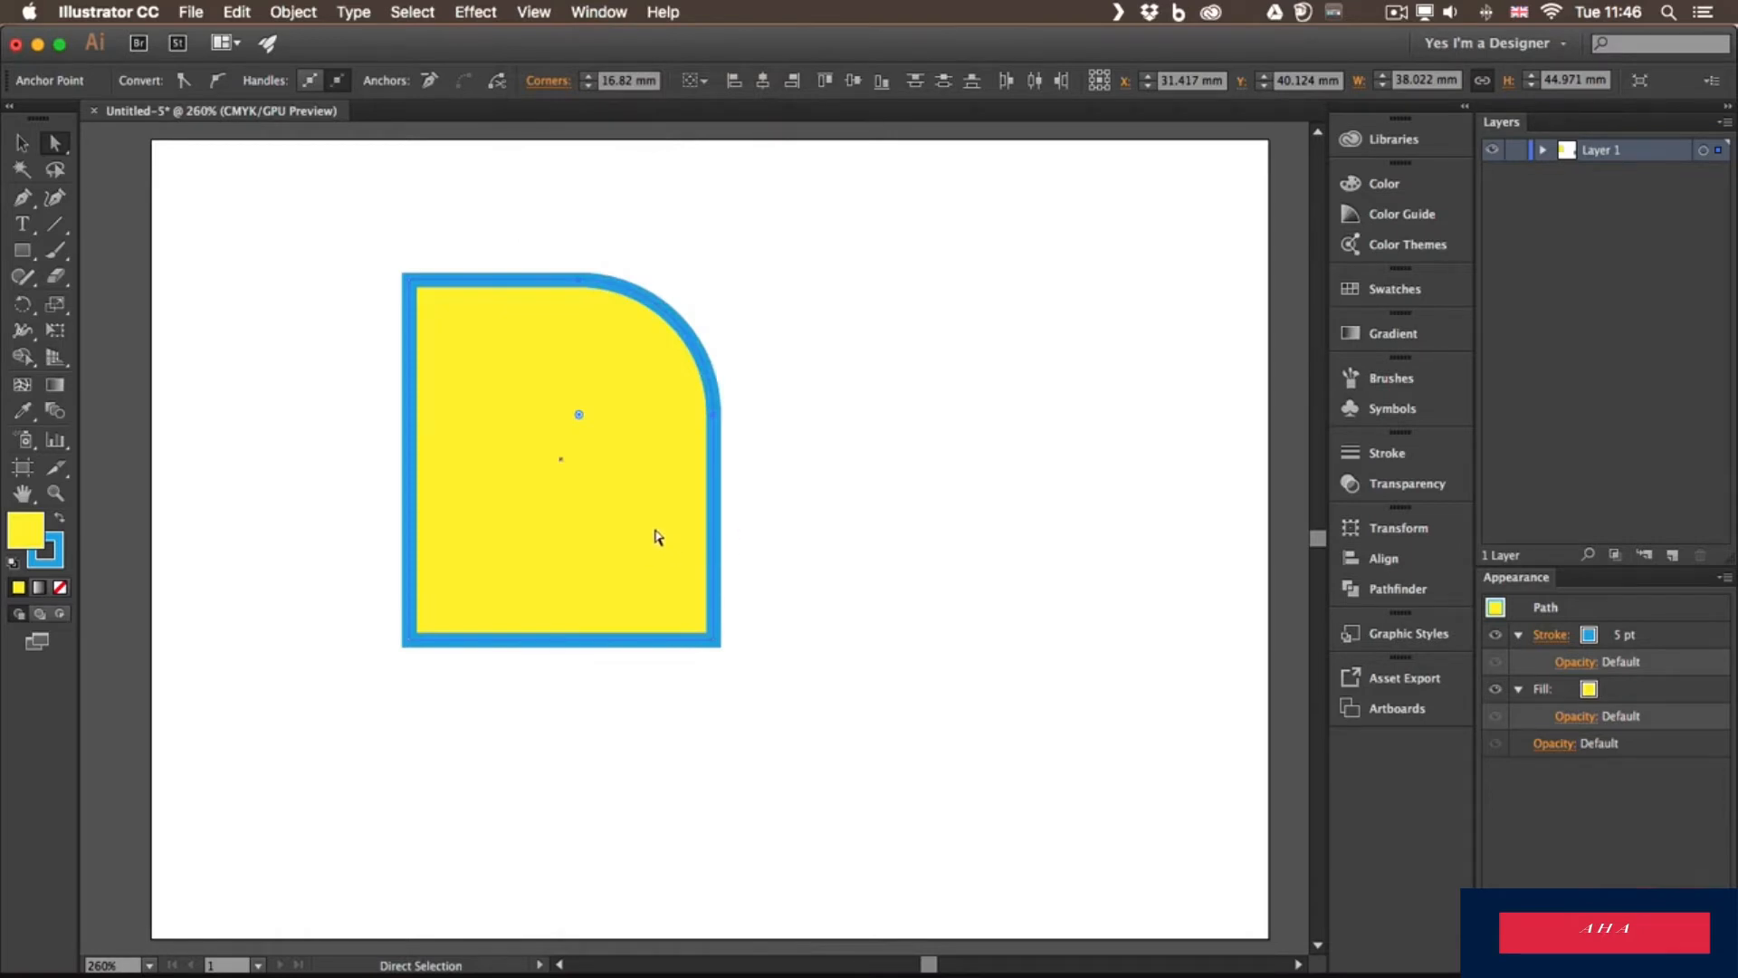
Rotate the shape freehand around custom pivot points with the Rotate tool to an angle of about 211.7°.
key(v)
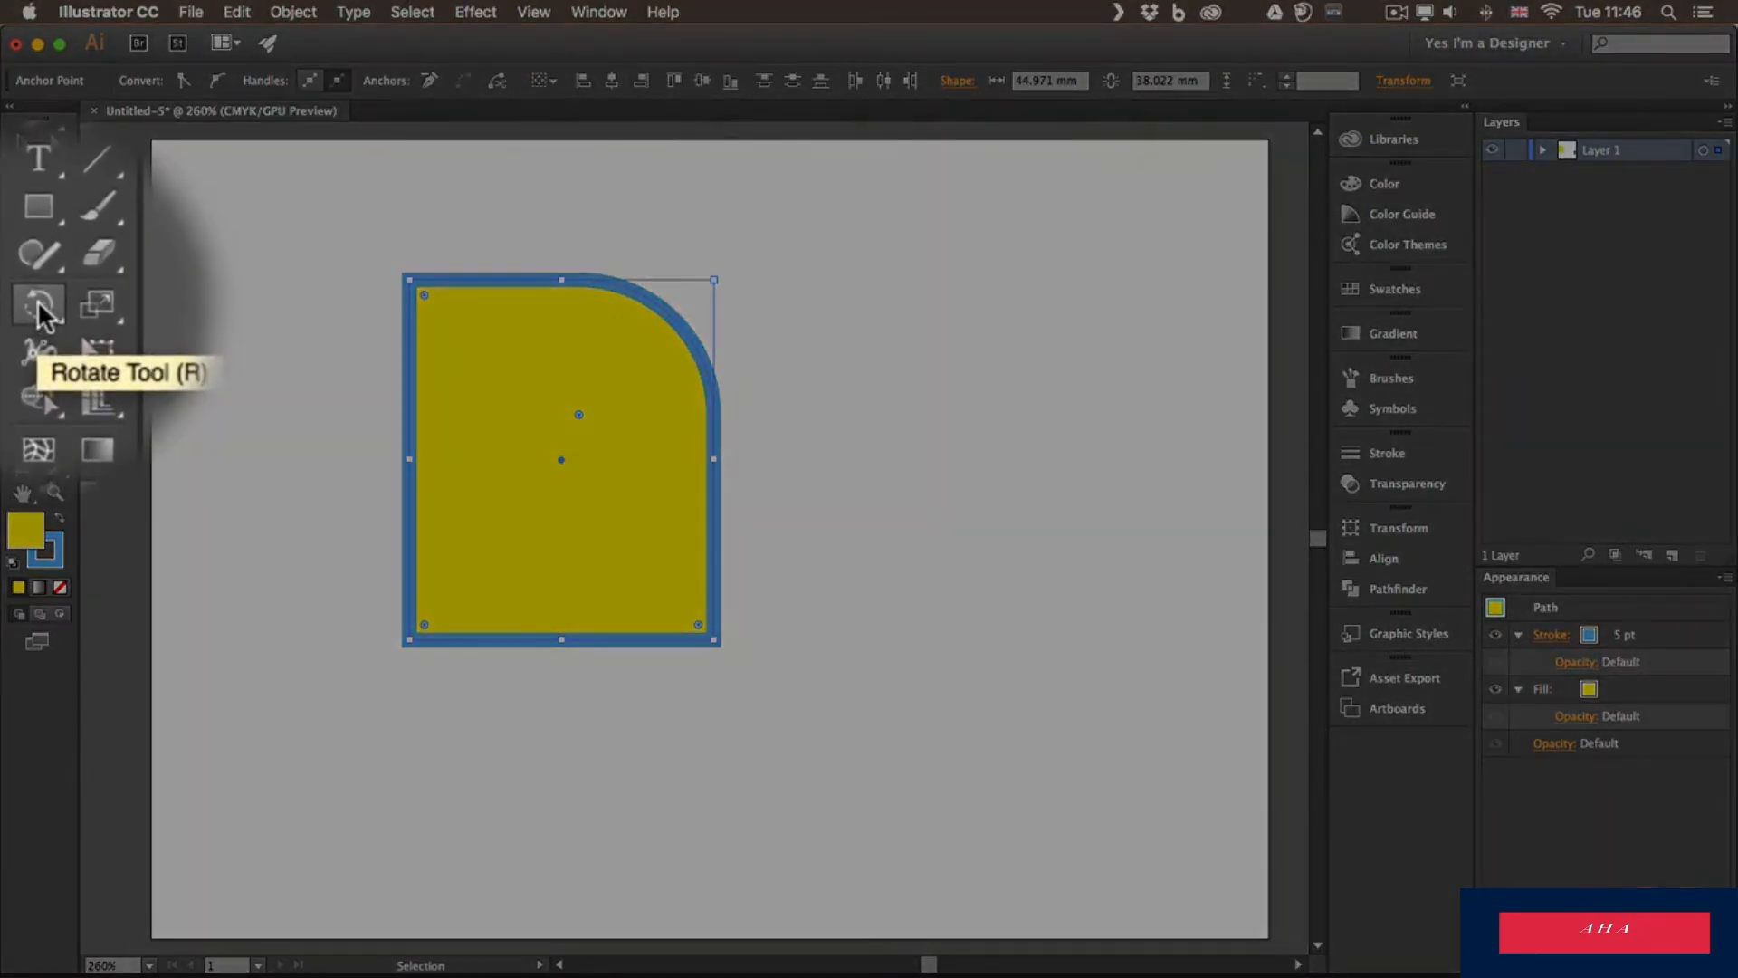
click(25, 304)
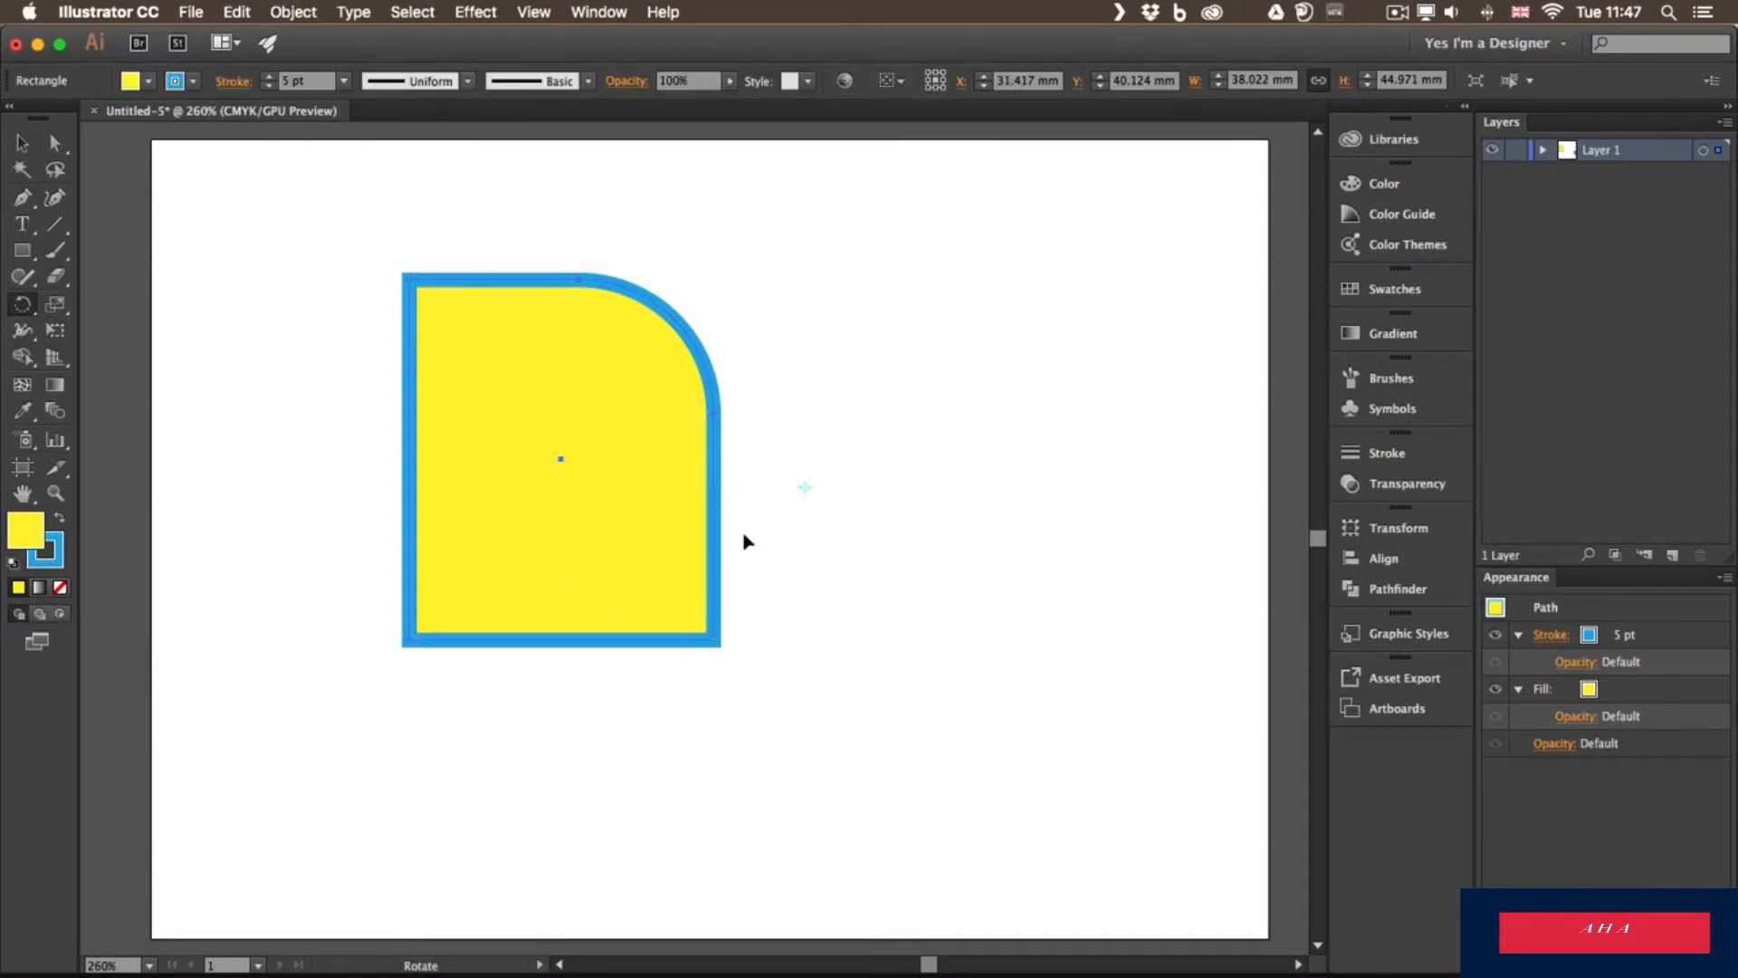
drag(621, 539, 633, 578)
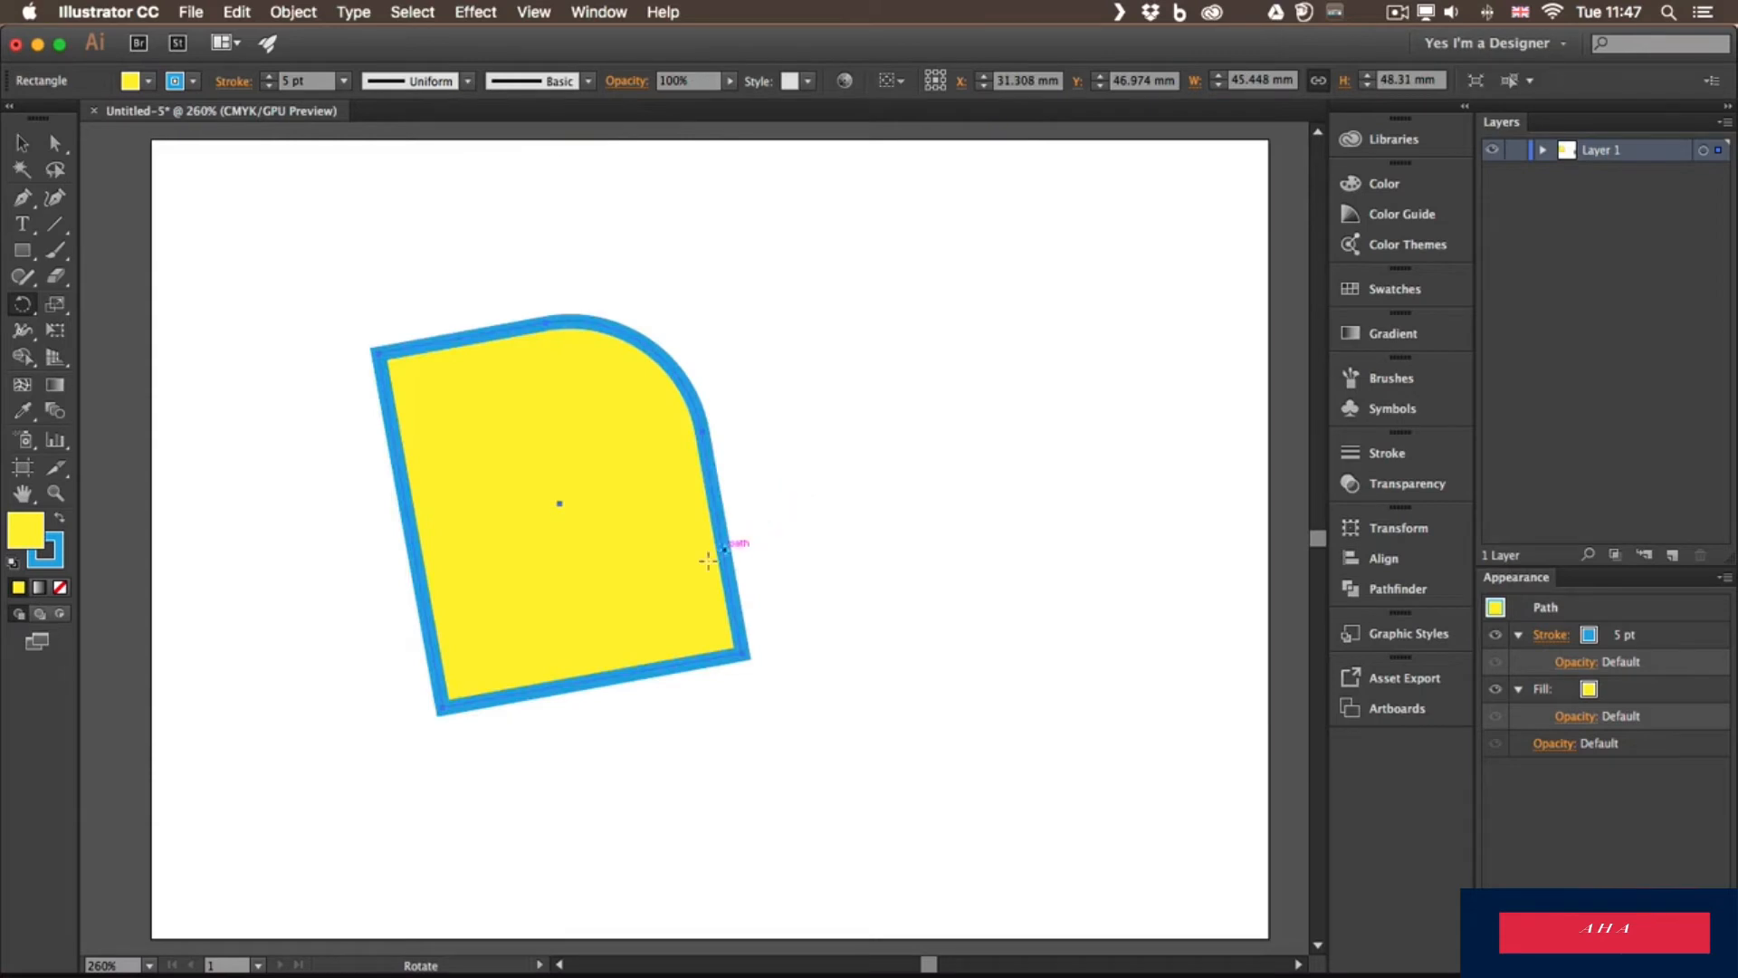
drag(596, 471, 723, 666)
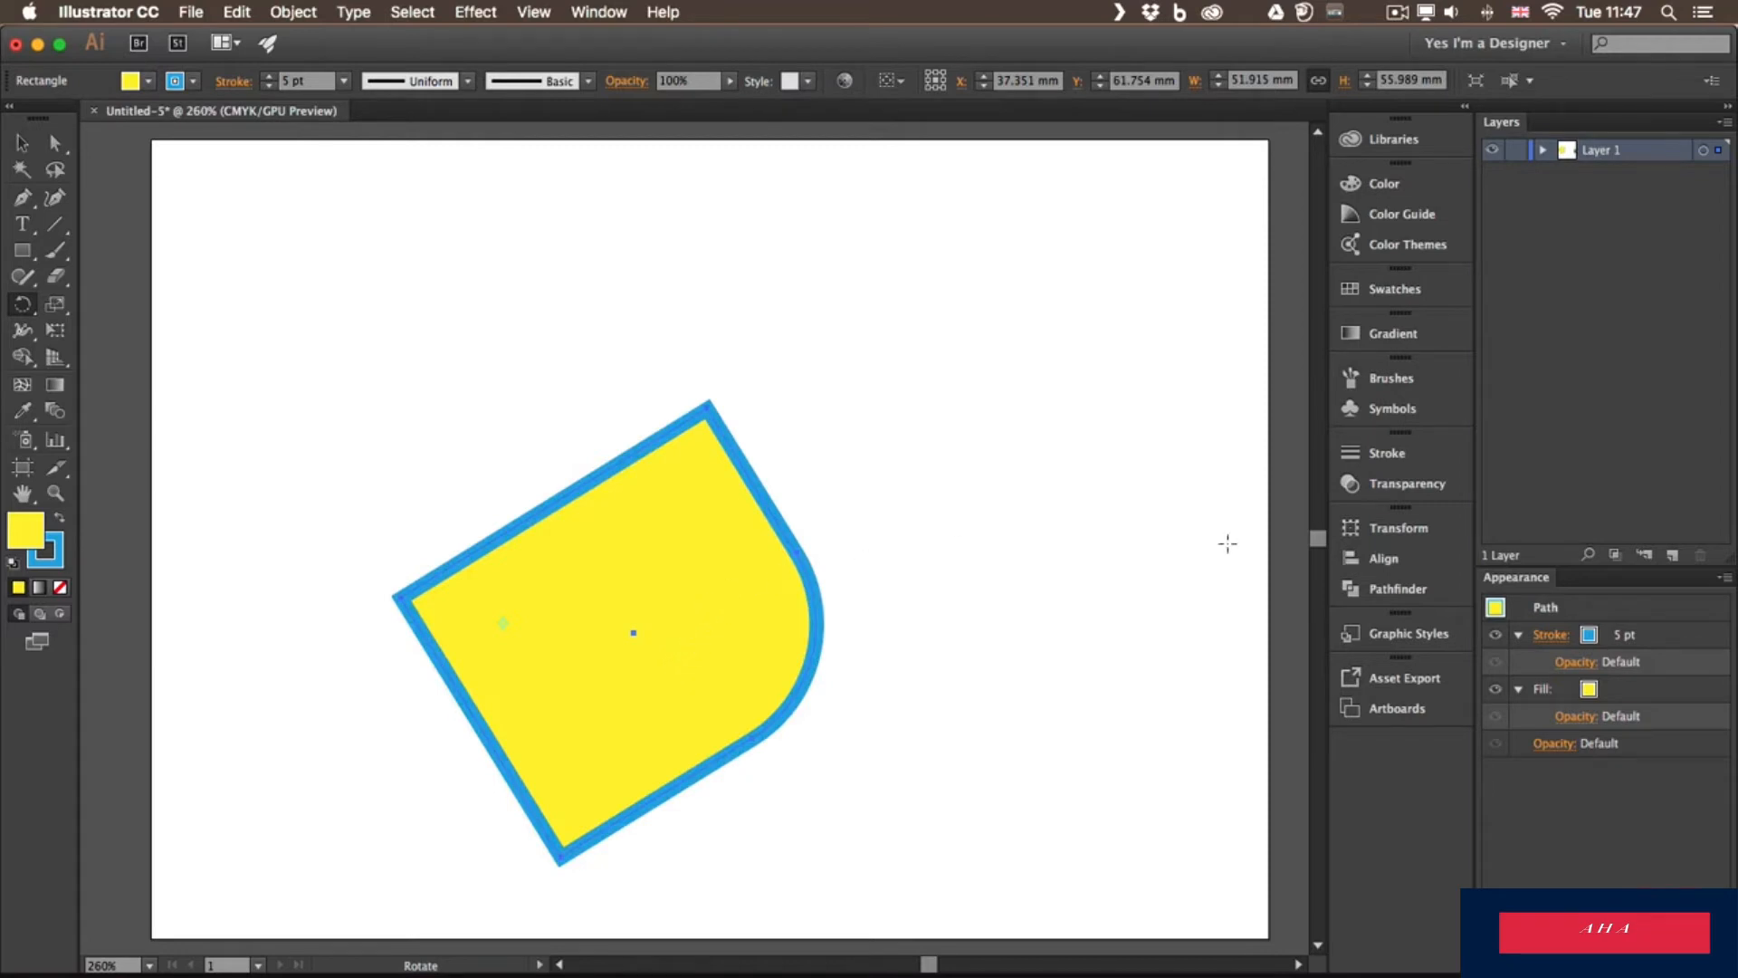
Reset the rectangle's angle to 0° and set the radius of its rounded corner to 0 mm.
click(1391, 531)
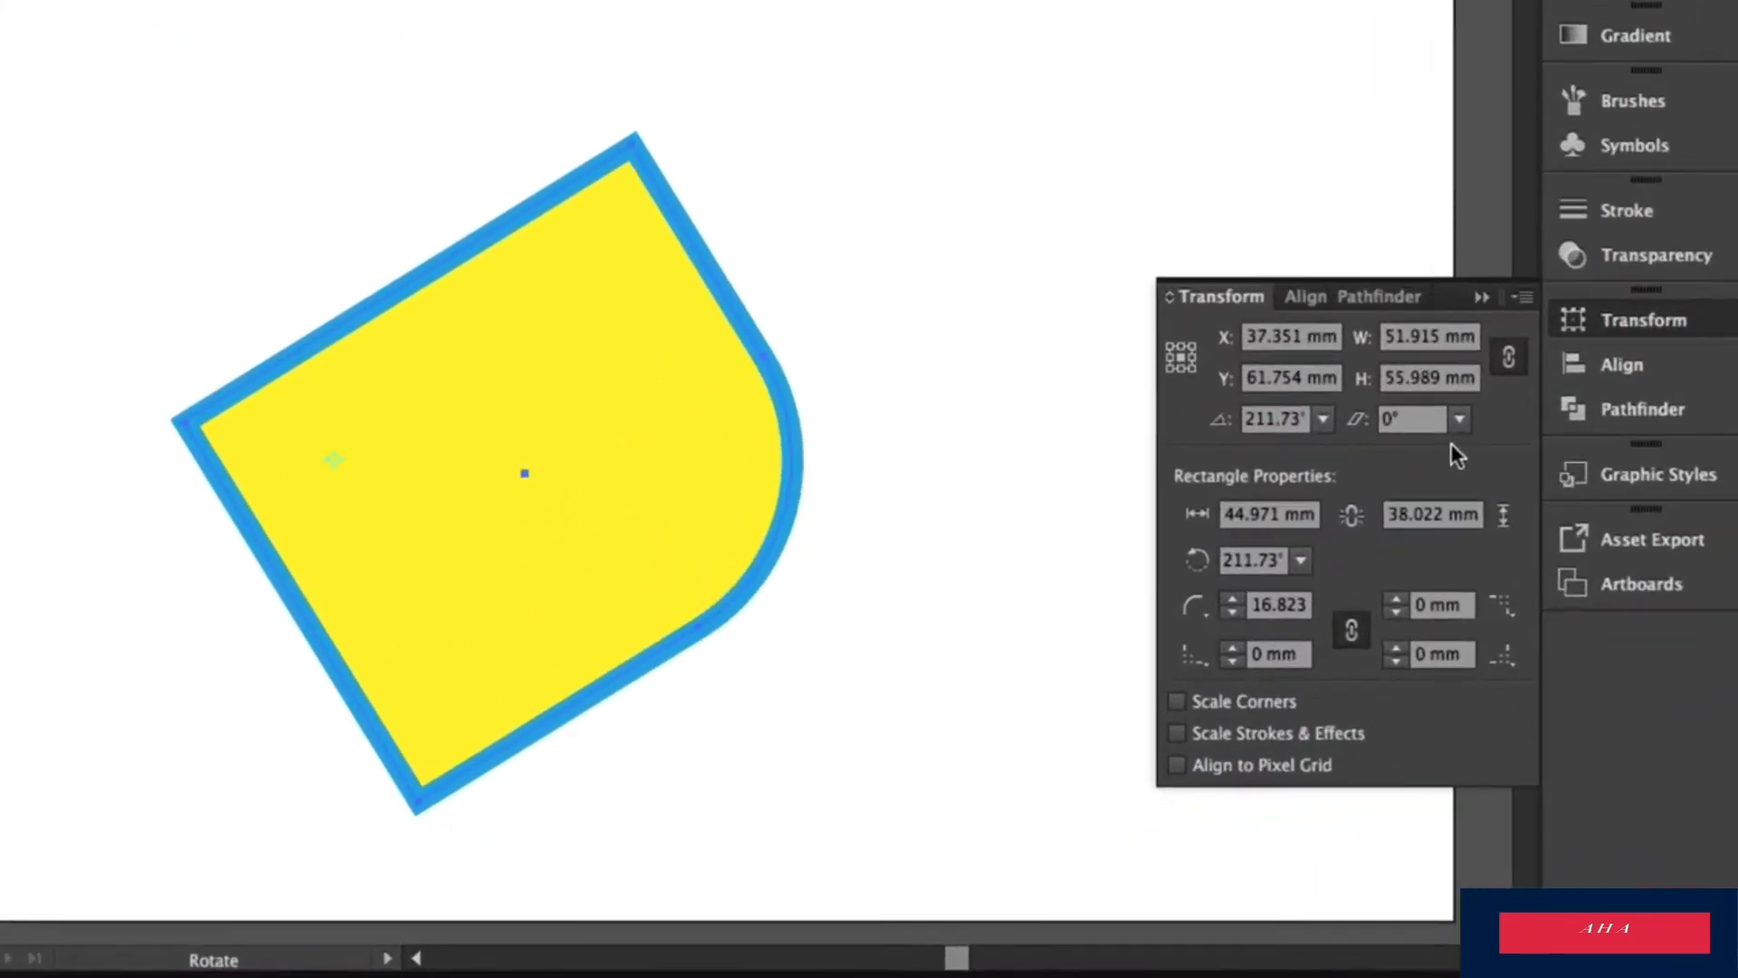
click(1300, 559)
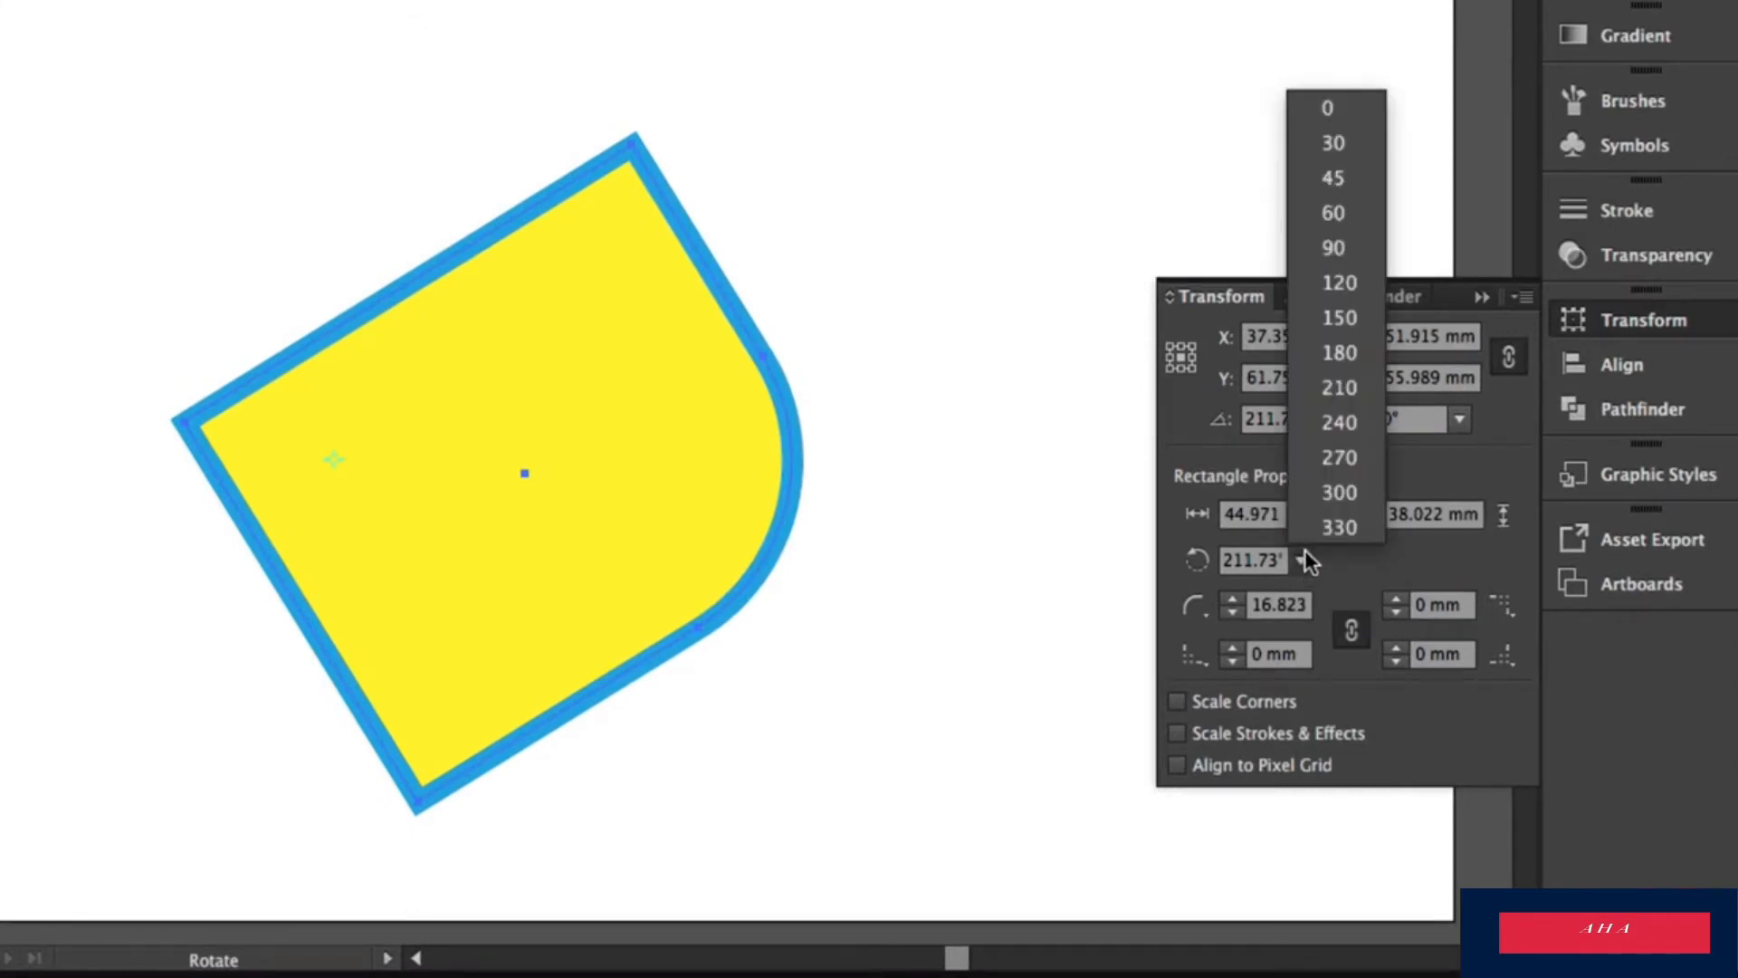
click(1356, 109)
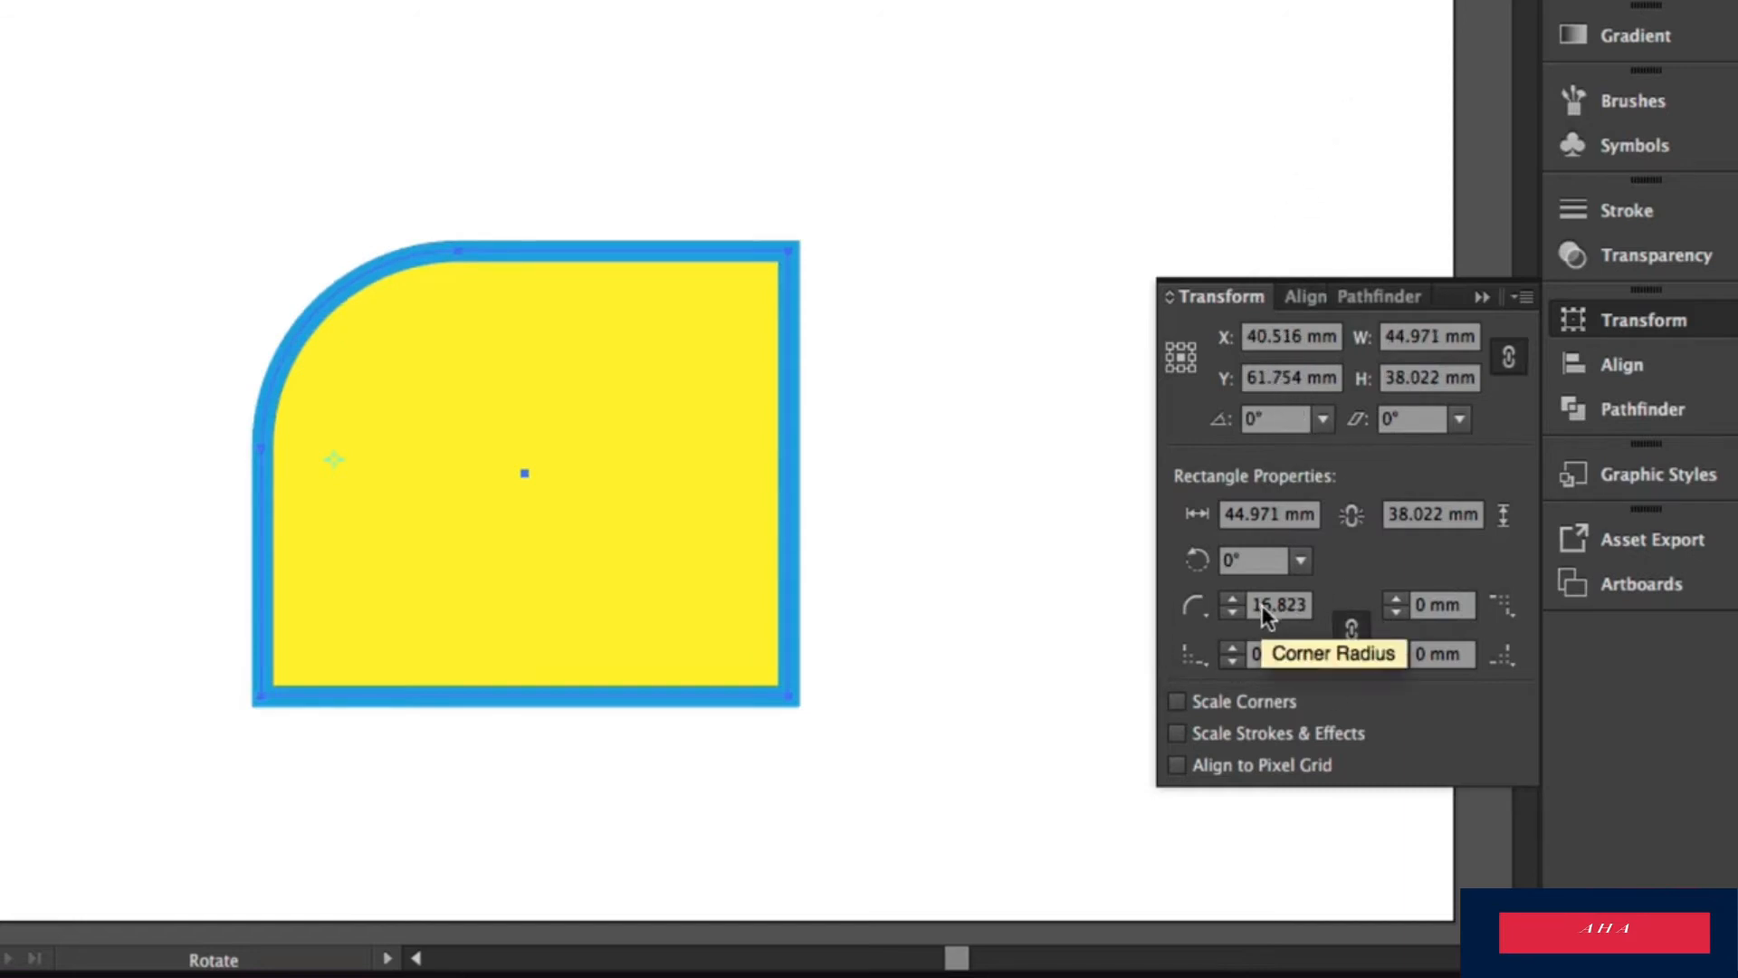
double_click(1304, 599)
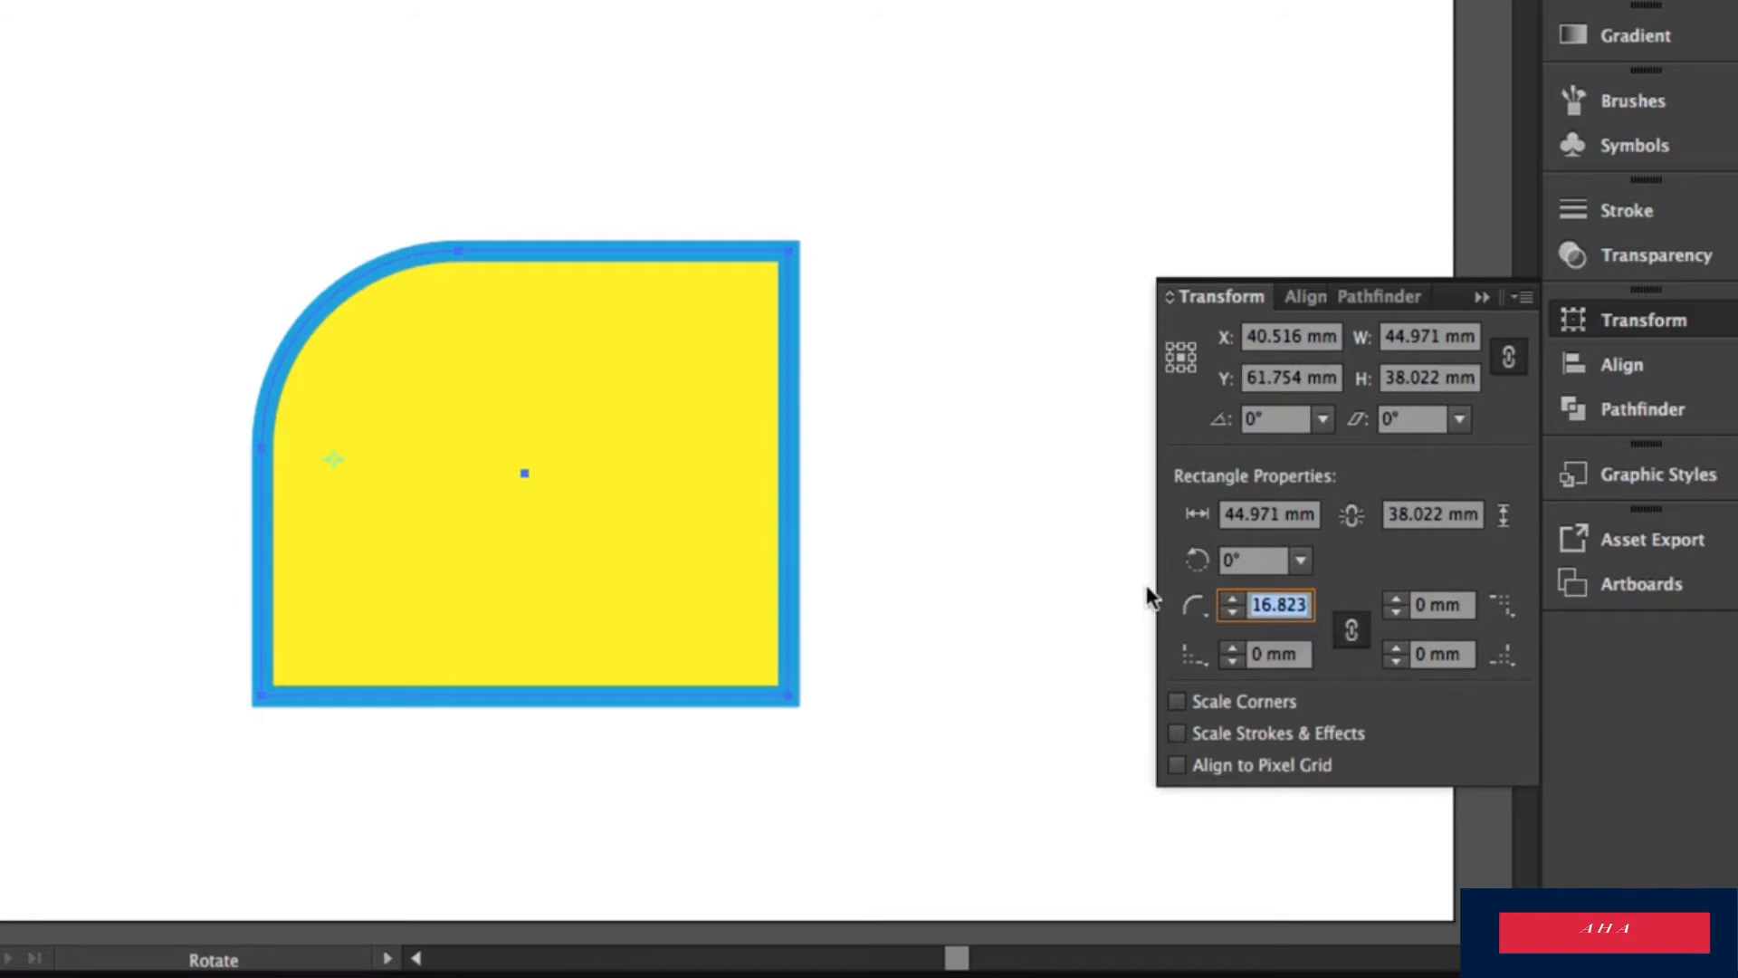
text(0)
key(Return)
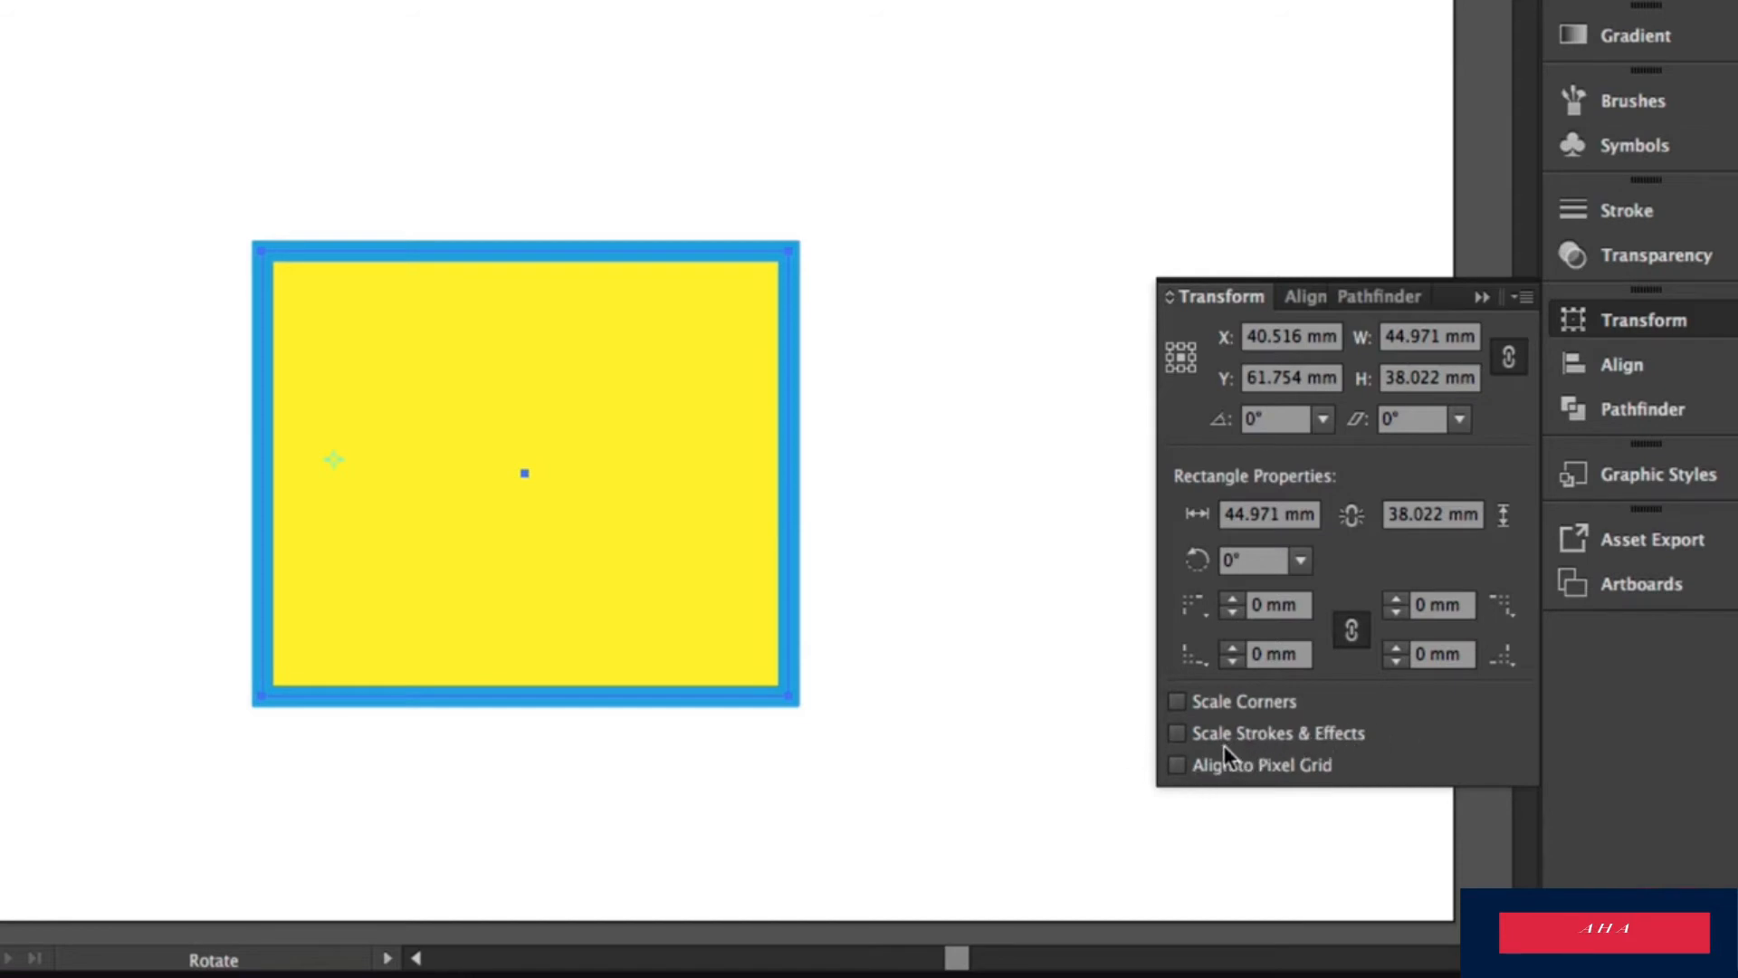
Shrink the rectangle to about 6.9 mm square, enlarge it to about 44.6 by 52.6 mm and shrink it to about 11.7 mm square.
key(v)
drag(792, 249, 344, 614)
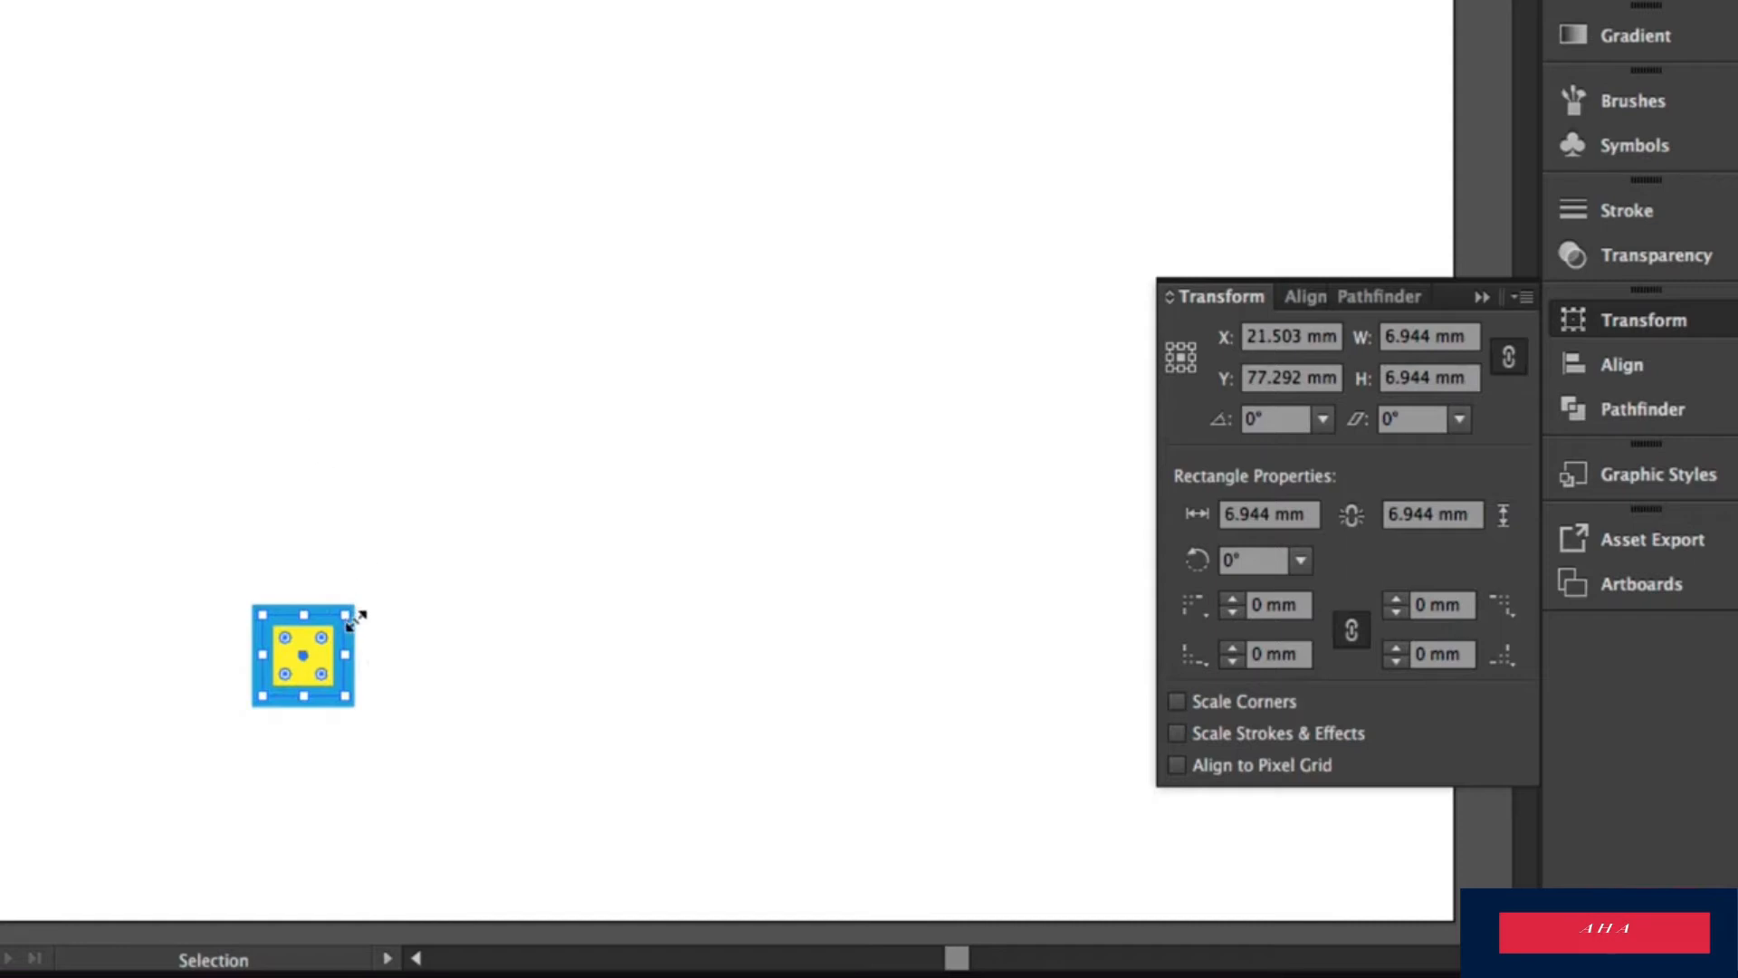
drag(345, 614, 785, 79)
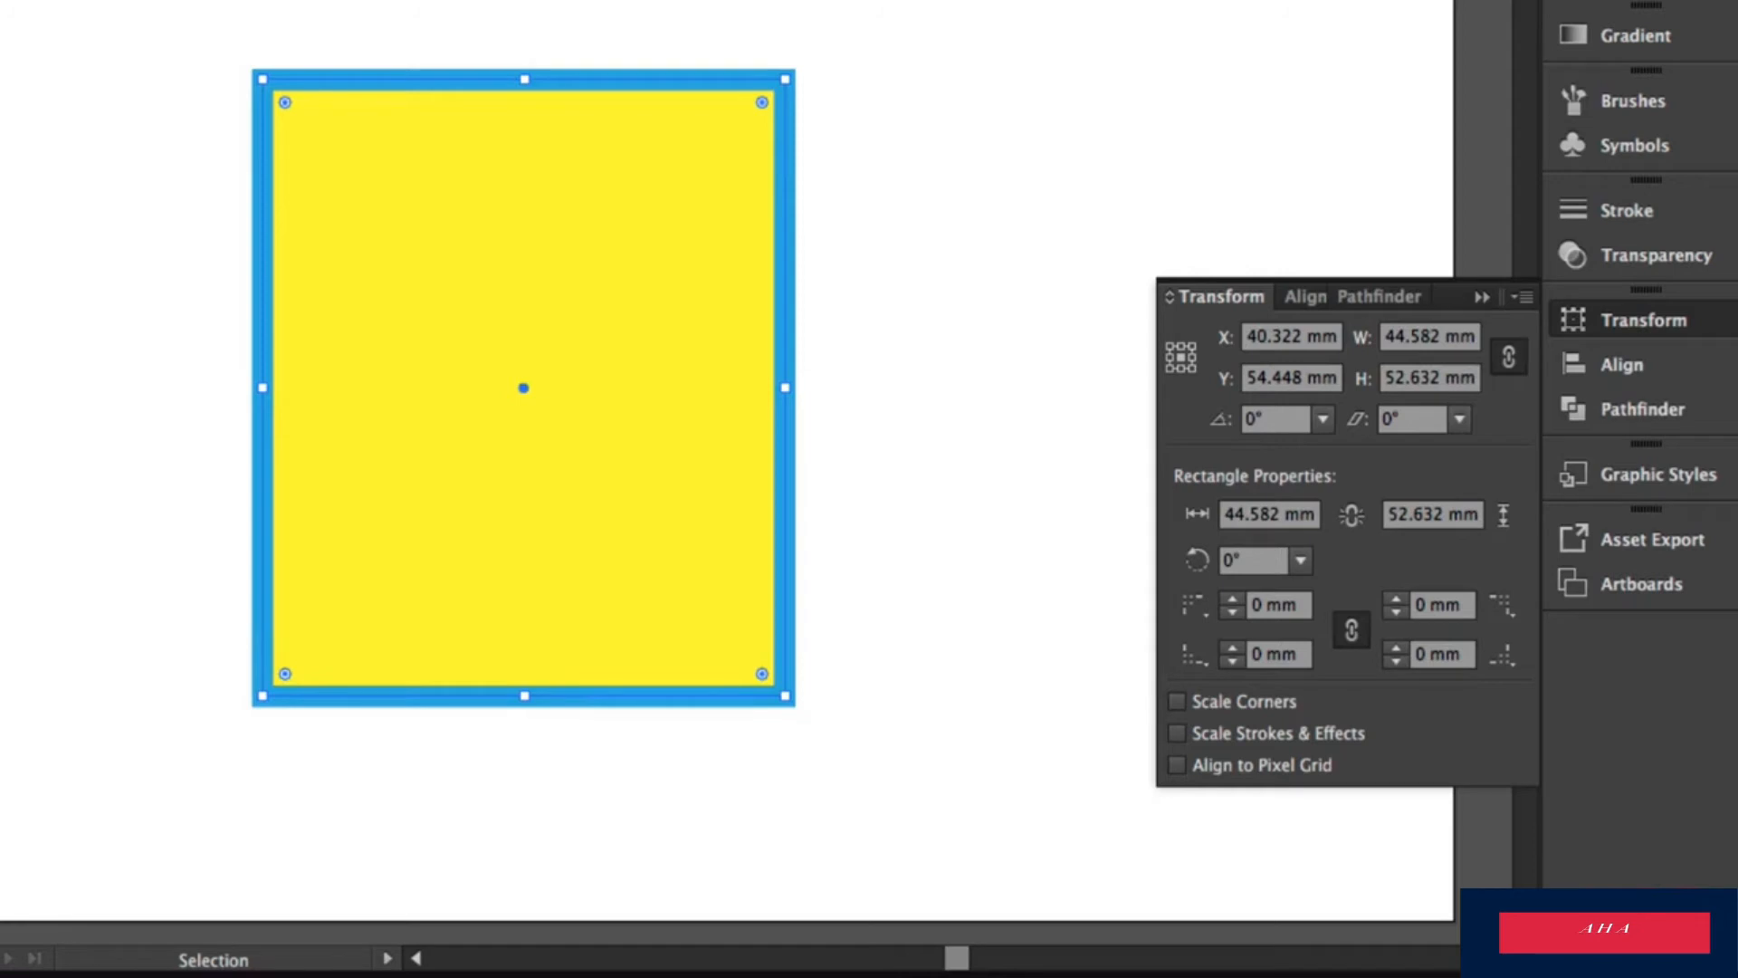
drag(777, 69, 401, 560)
Turn on Scale Strokes & Effects, enlarge the rectangle to about 48.2 by 52.8 mm and shrink it to about 12.0 mm square.
click(1286, 736)
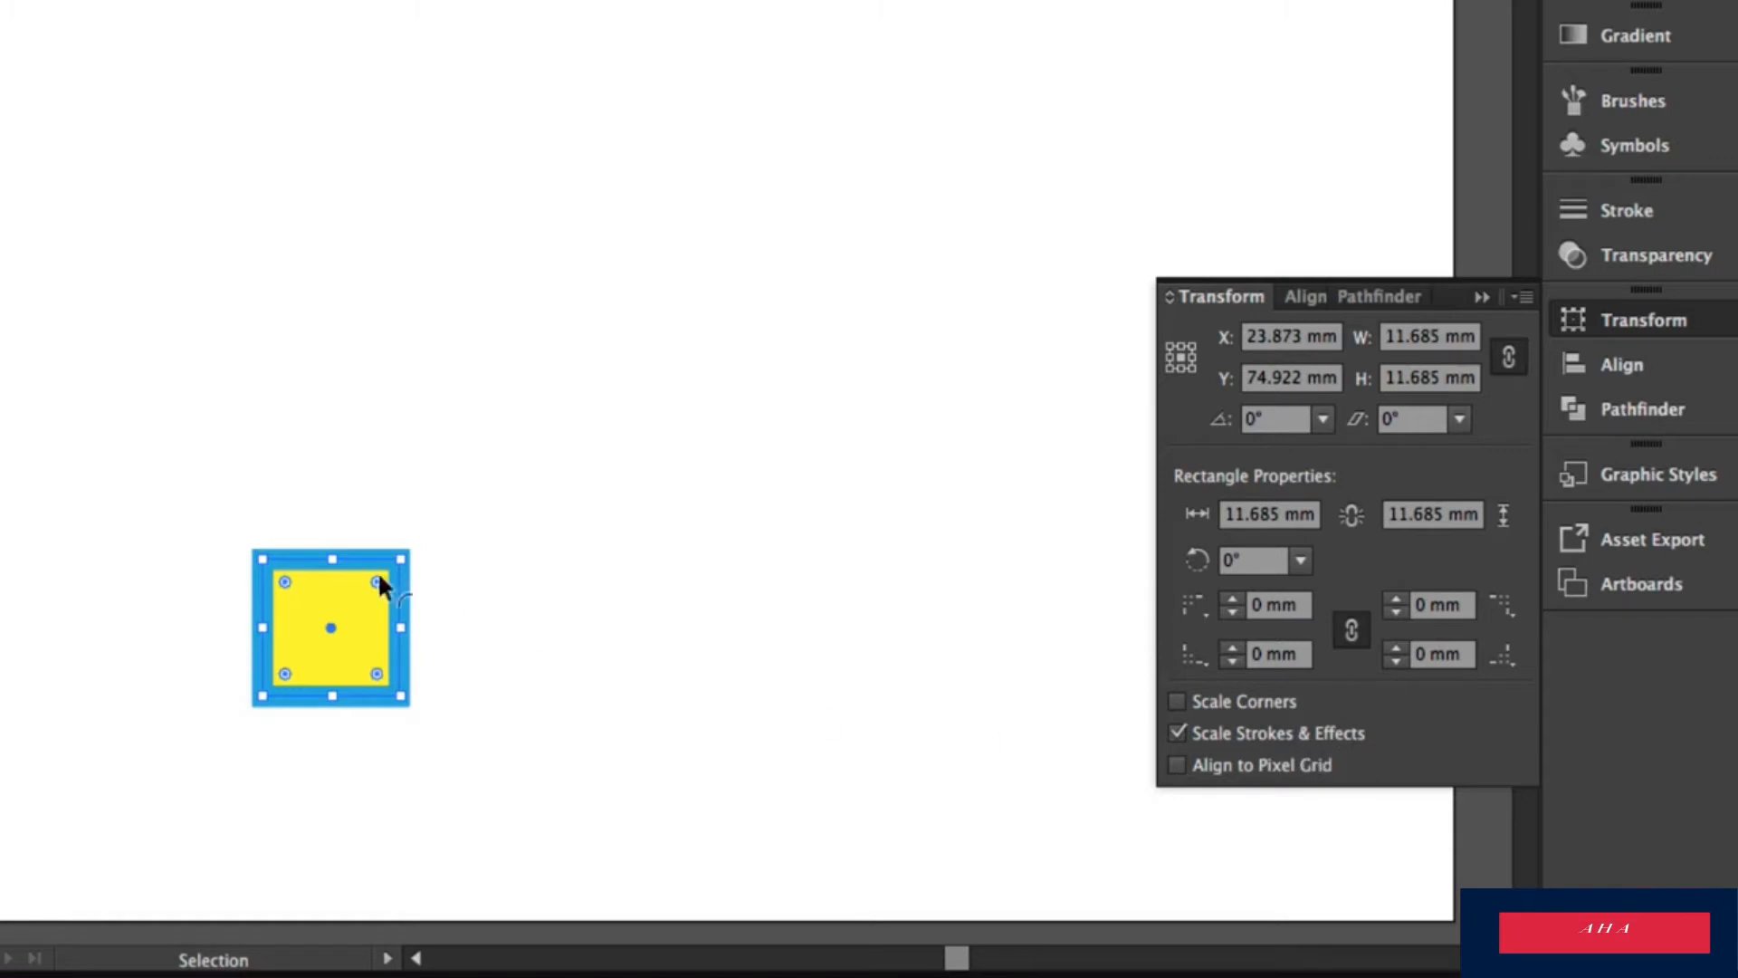
drag(399, 563, 828, 77)
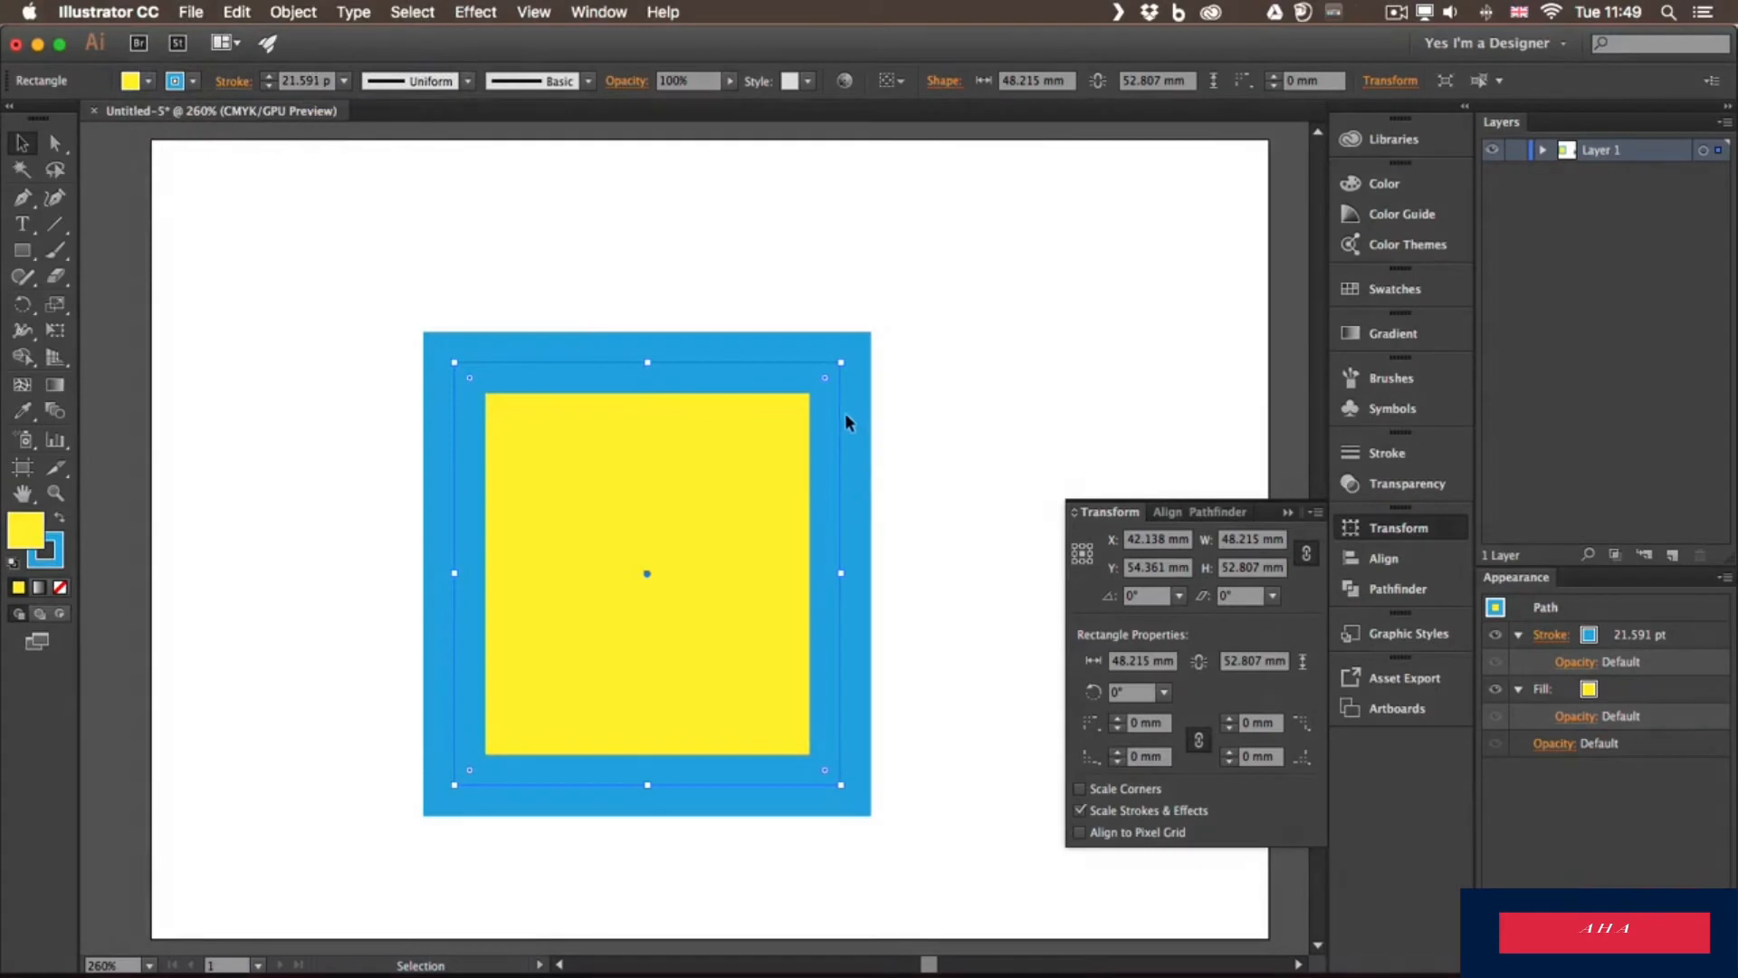
mouse_move(841, 362)
mouse_down()
mouse_move(735, 504)
mouse_move(550, 690)
mouse_up()
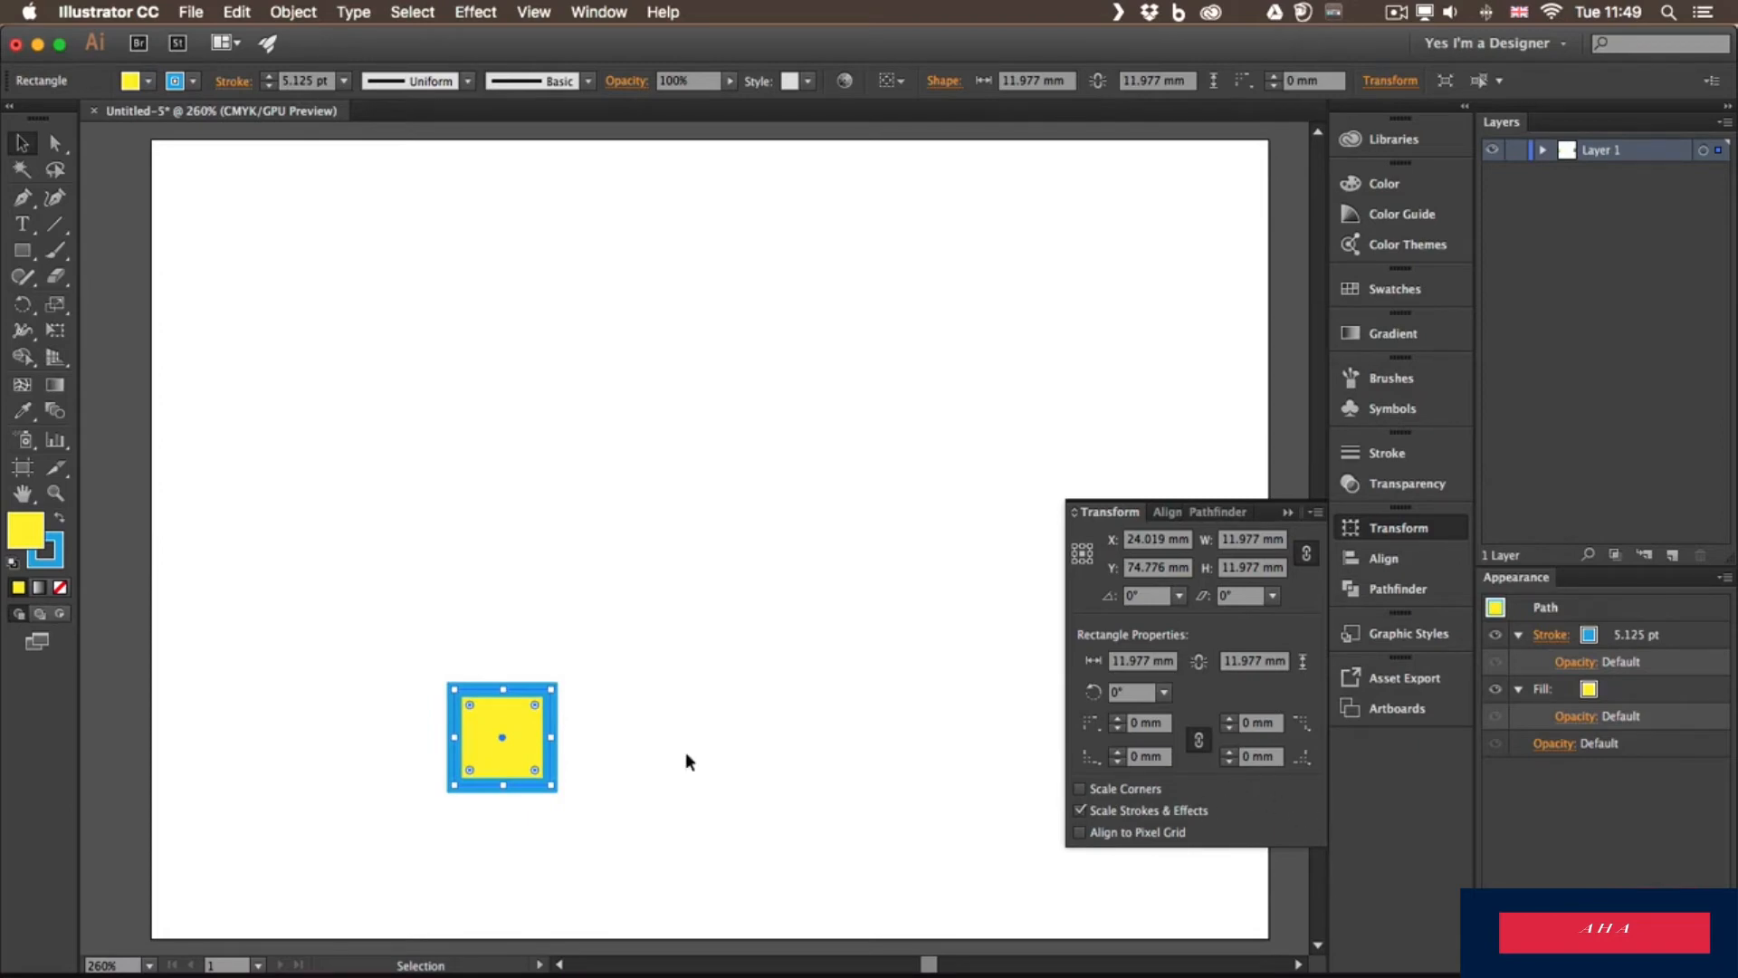
Make the rectangle about 43.0 by 42.1 mm with corners rounded to about 11.8 mm, and set its stroke weight to 10 pt.
mouse_move(549, 687)
mouse_down()
mouse_move(799, 442)
mouse_move(692, 534)
mouse_up()
click(343, 80)
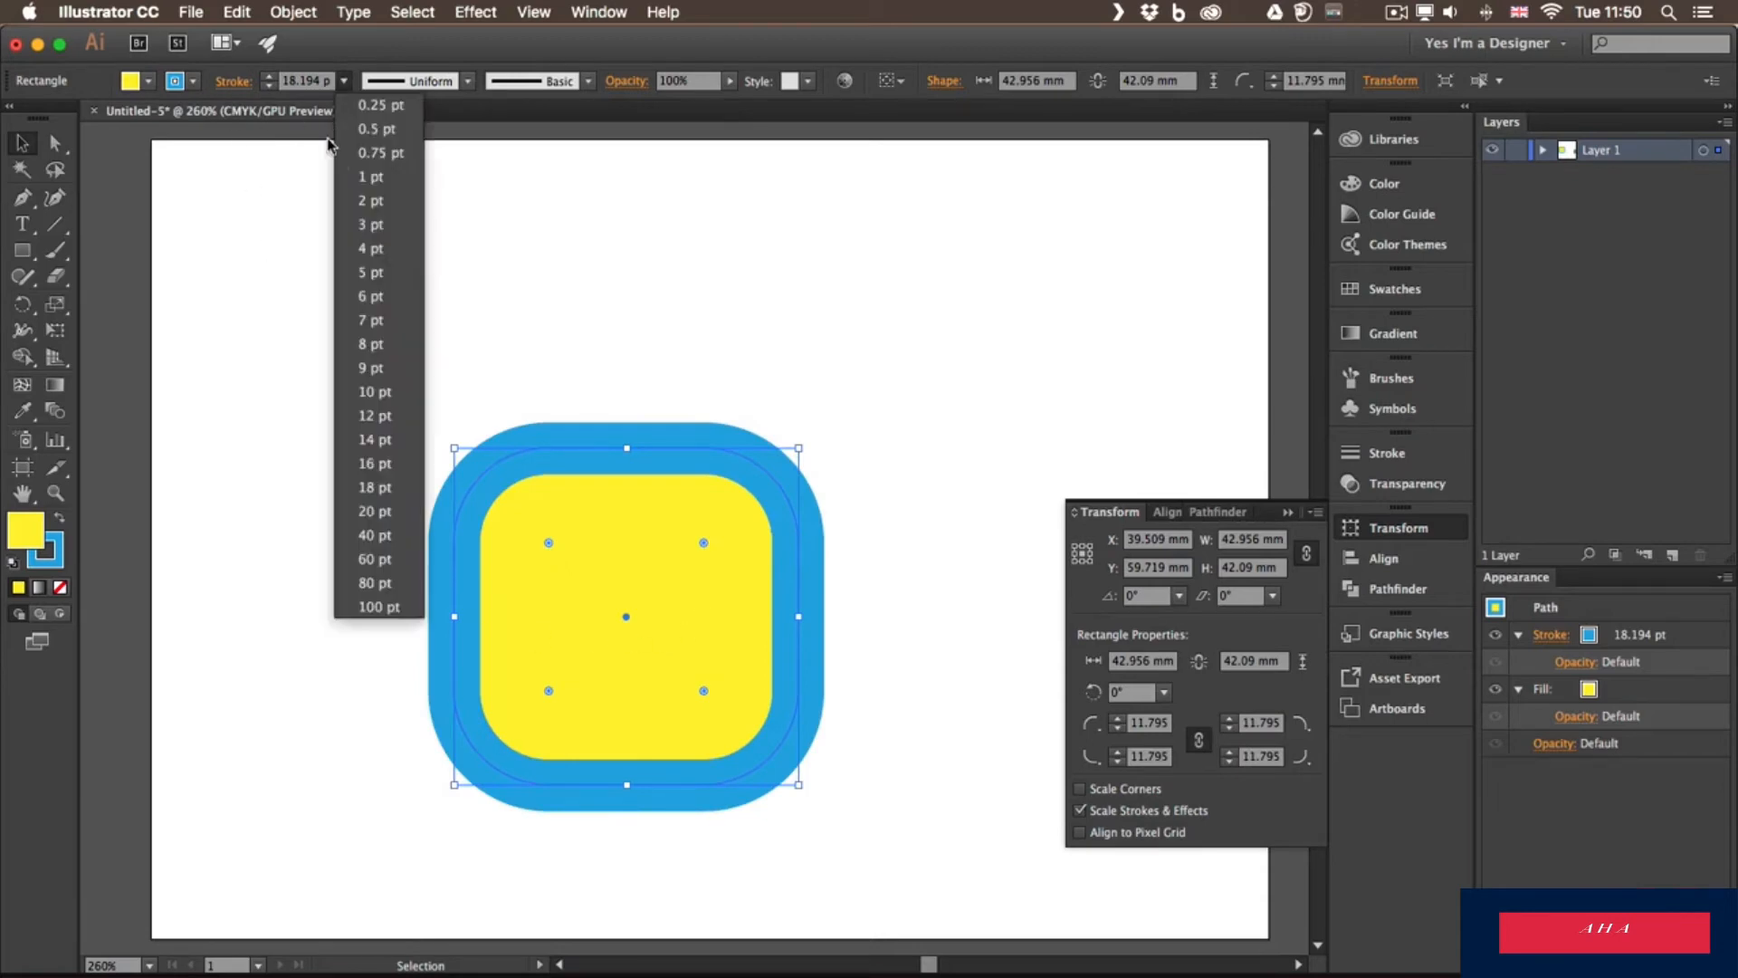
click(378, 392)
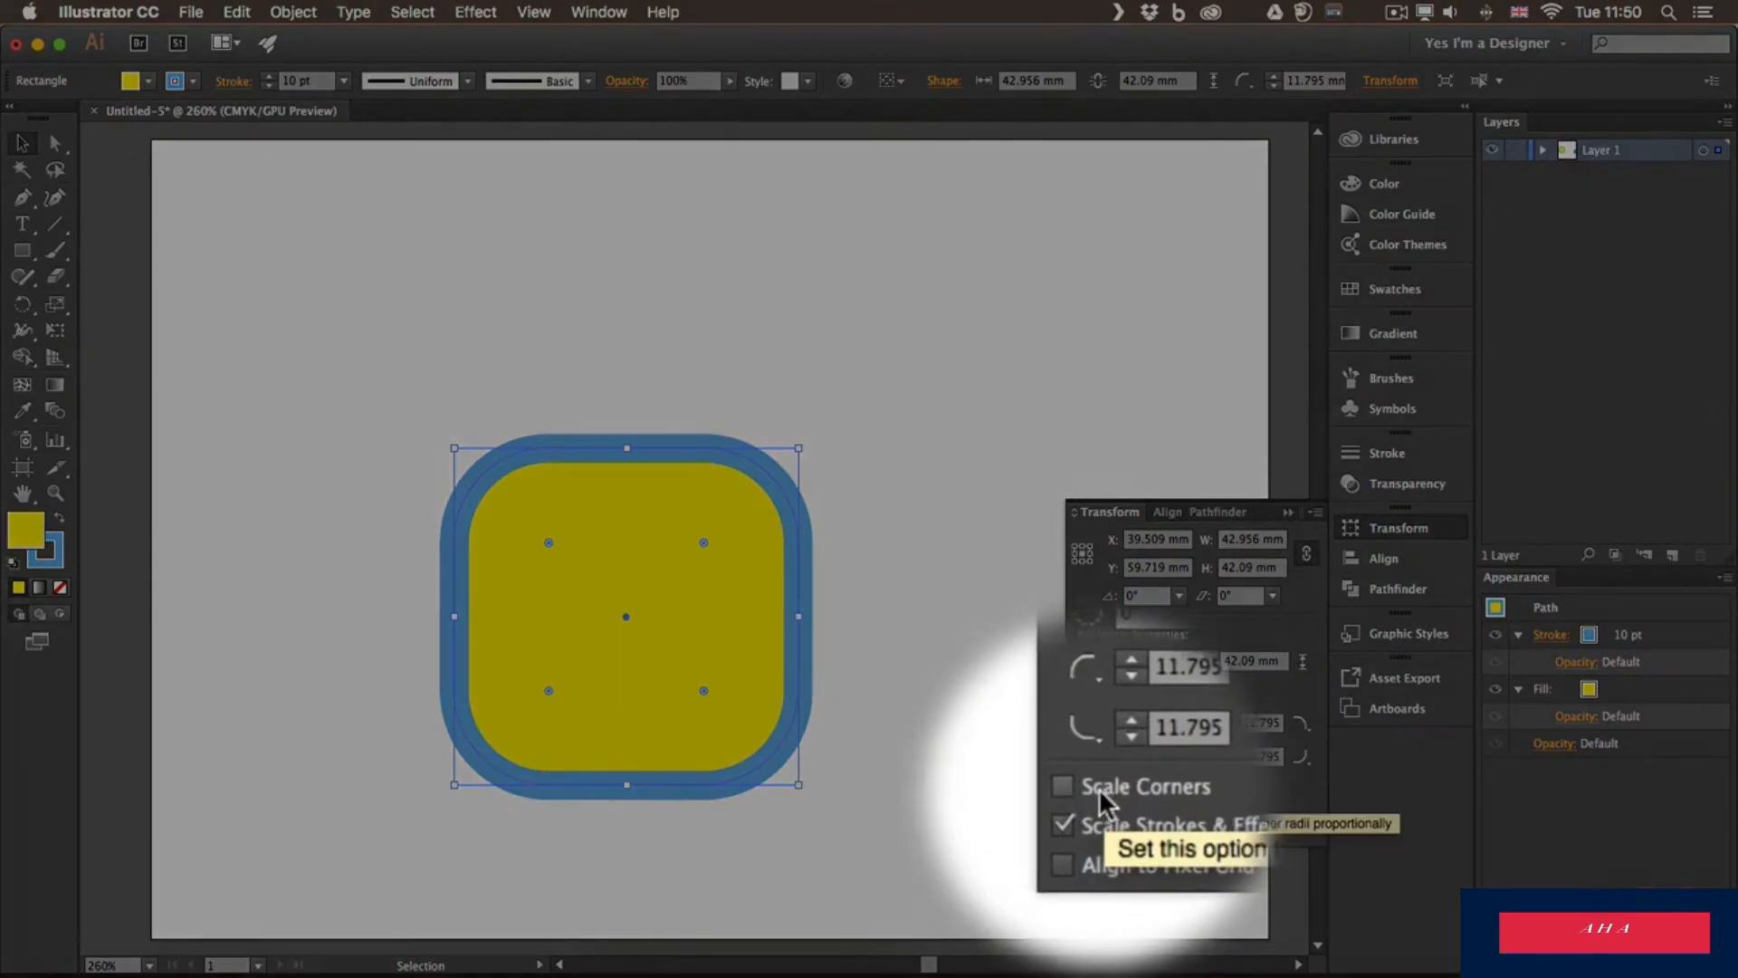
Turn on Scale Corners, enlarge the rectangle to about 55.1 mm square and shrink it to about 13.1 mm square.
click(1081, 785)
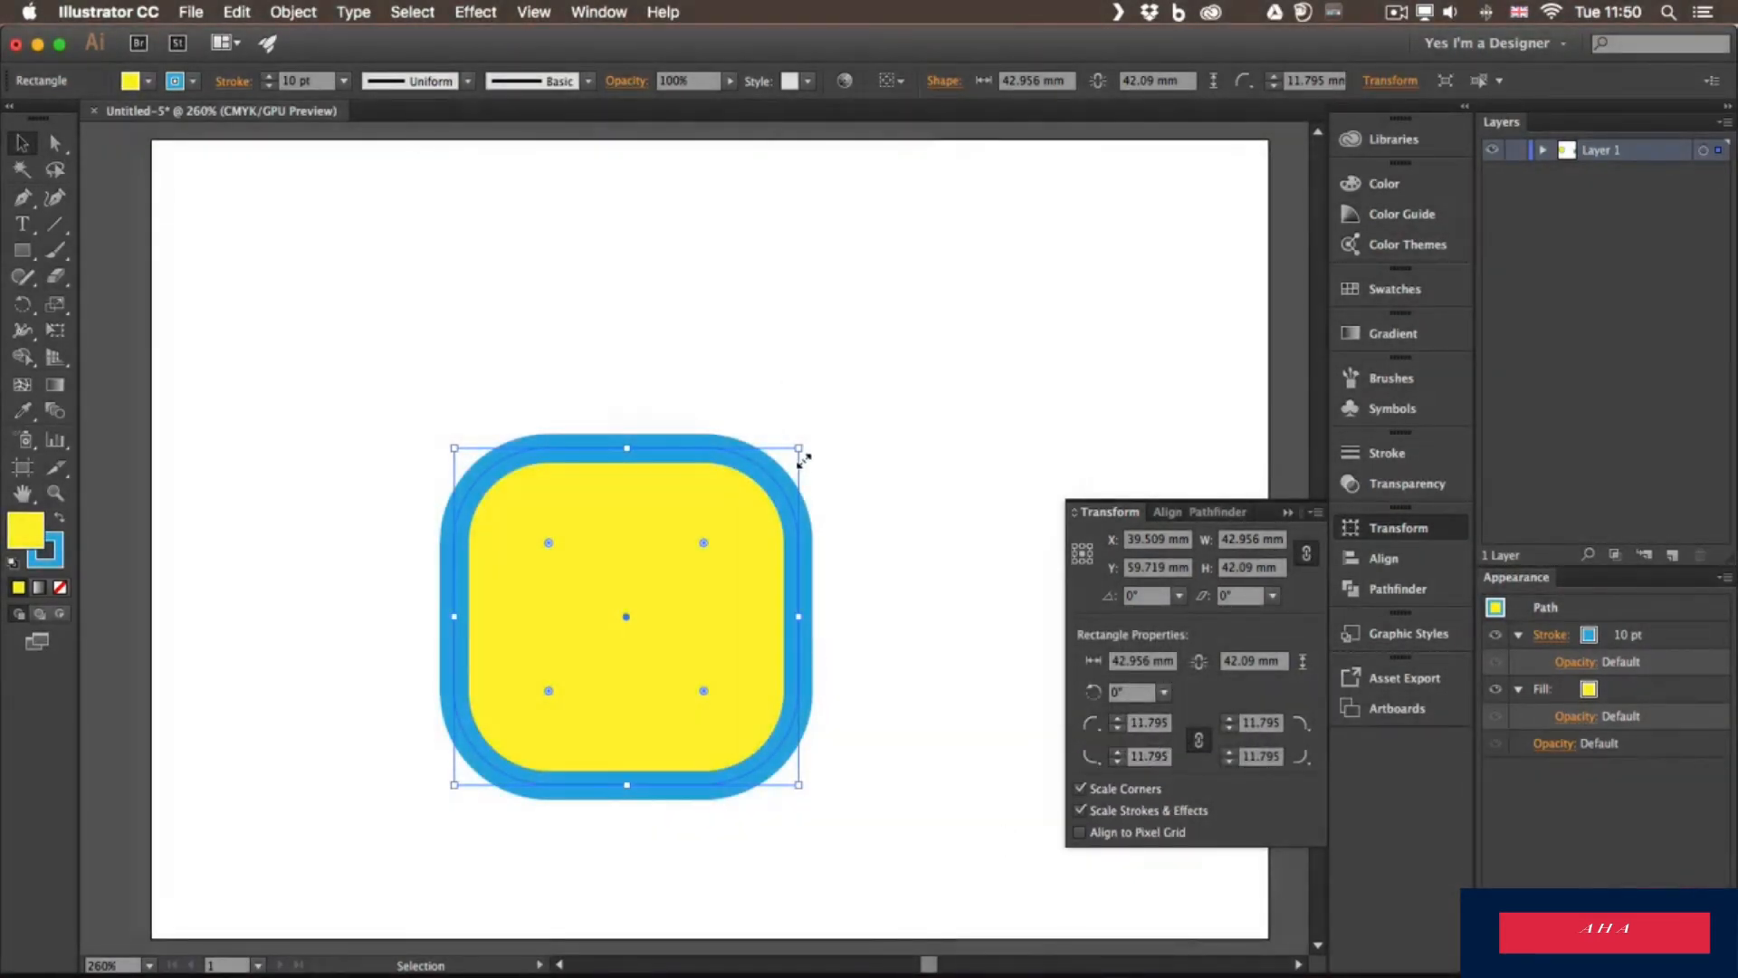
mouse_move(800, 452)
mouse_down()
mouse_move(516, 725)
mouse_move(896, 344)
mouse_up()
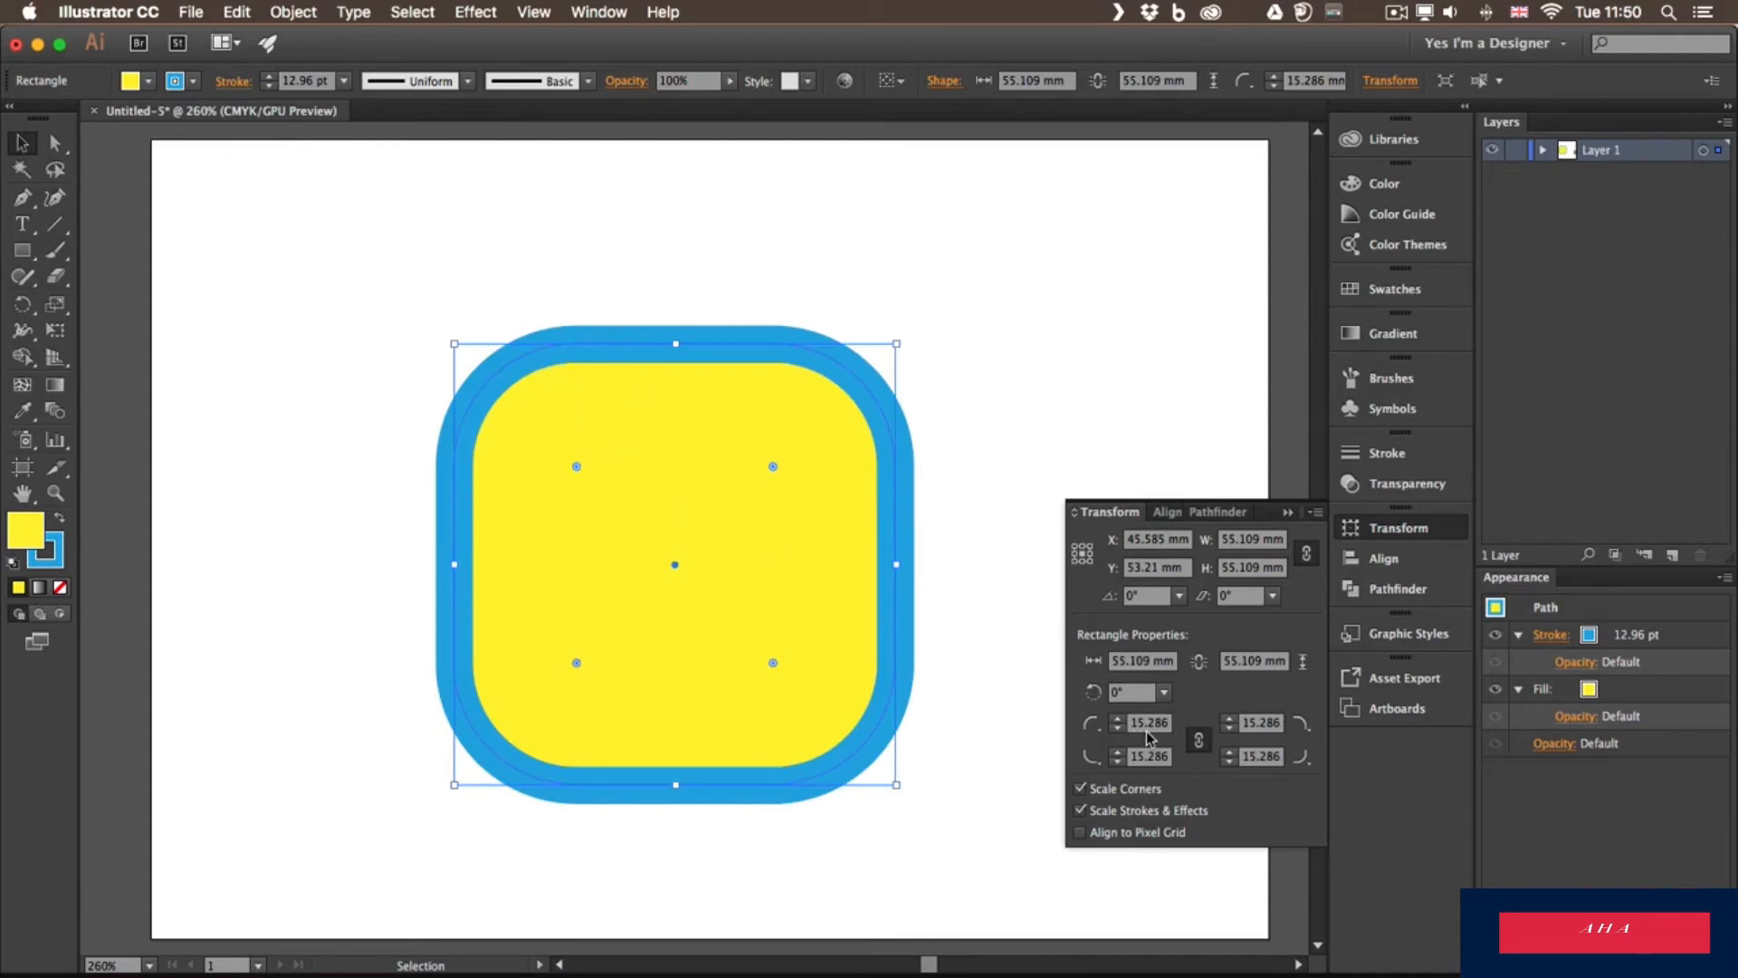
drag(896, 344, 560, 680)
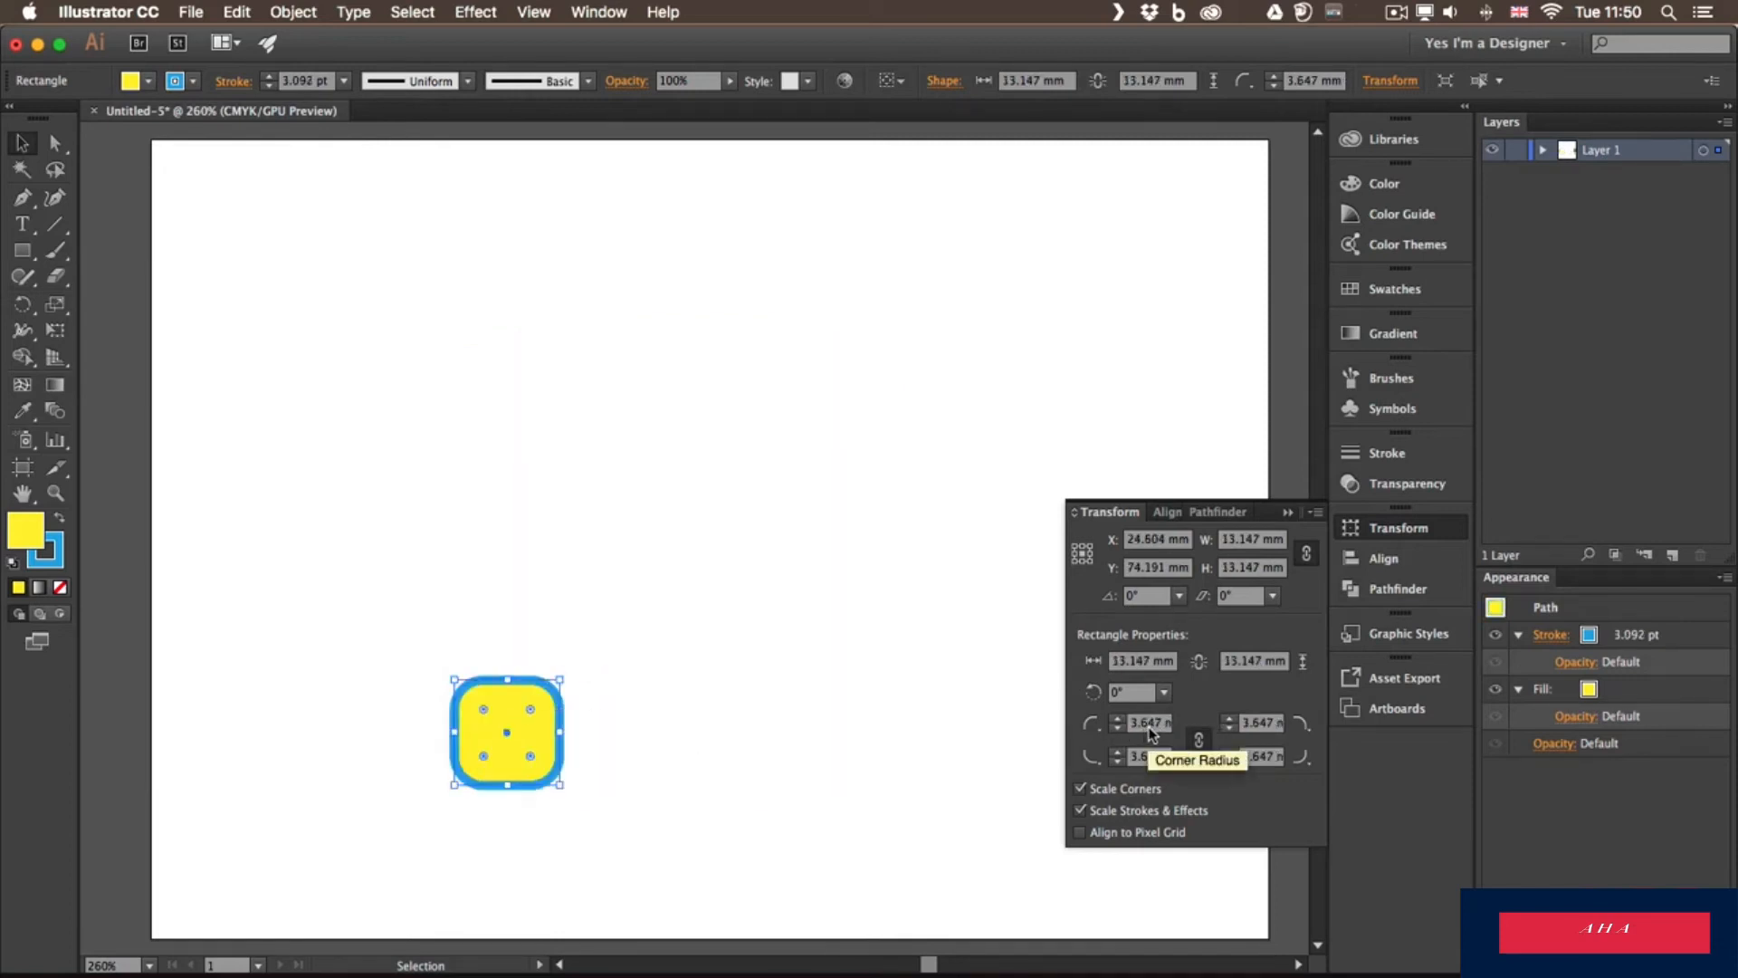
With Scale Corners turned off, enlarge the rectangle to about 51.9 by 59.9 mm, and turn off Scale Strokes & Effects.
click(1078, 789)
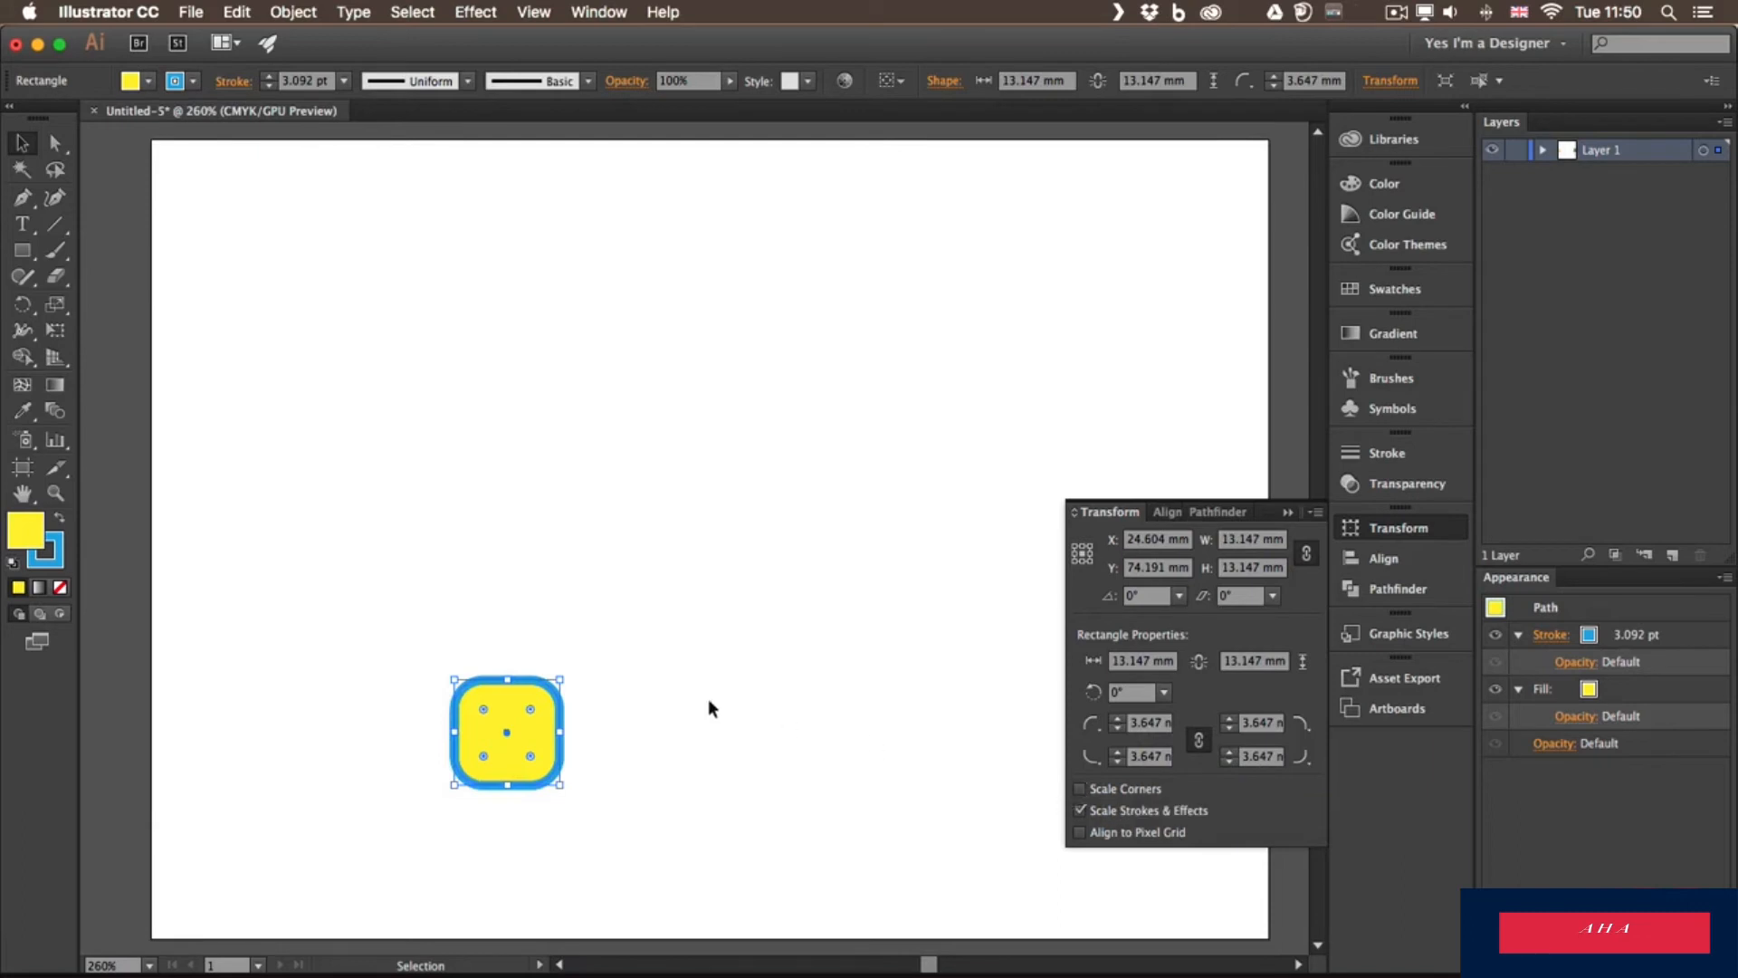
mouse_move(558, 680)
mouse_down()
mouse_move(609, 562)
mouse_move(869, 305)
mouse_up()
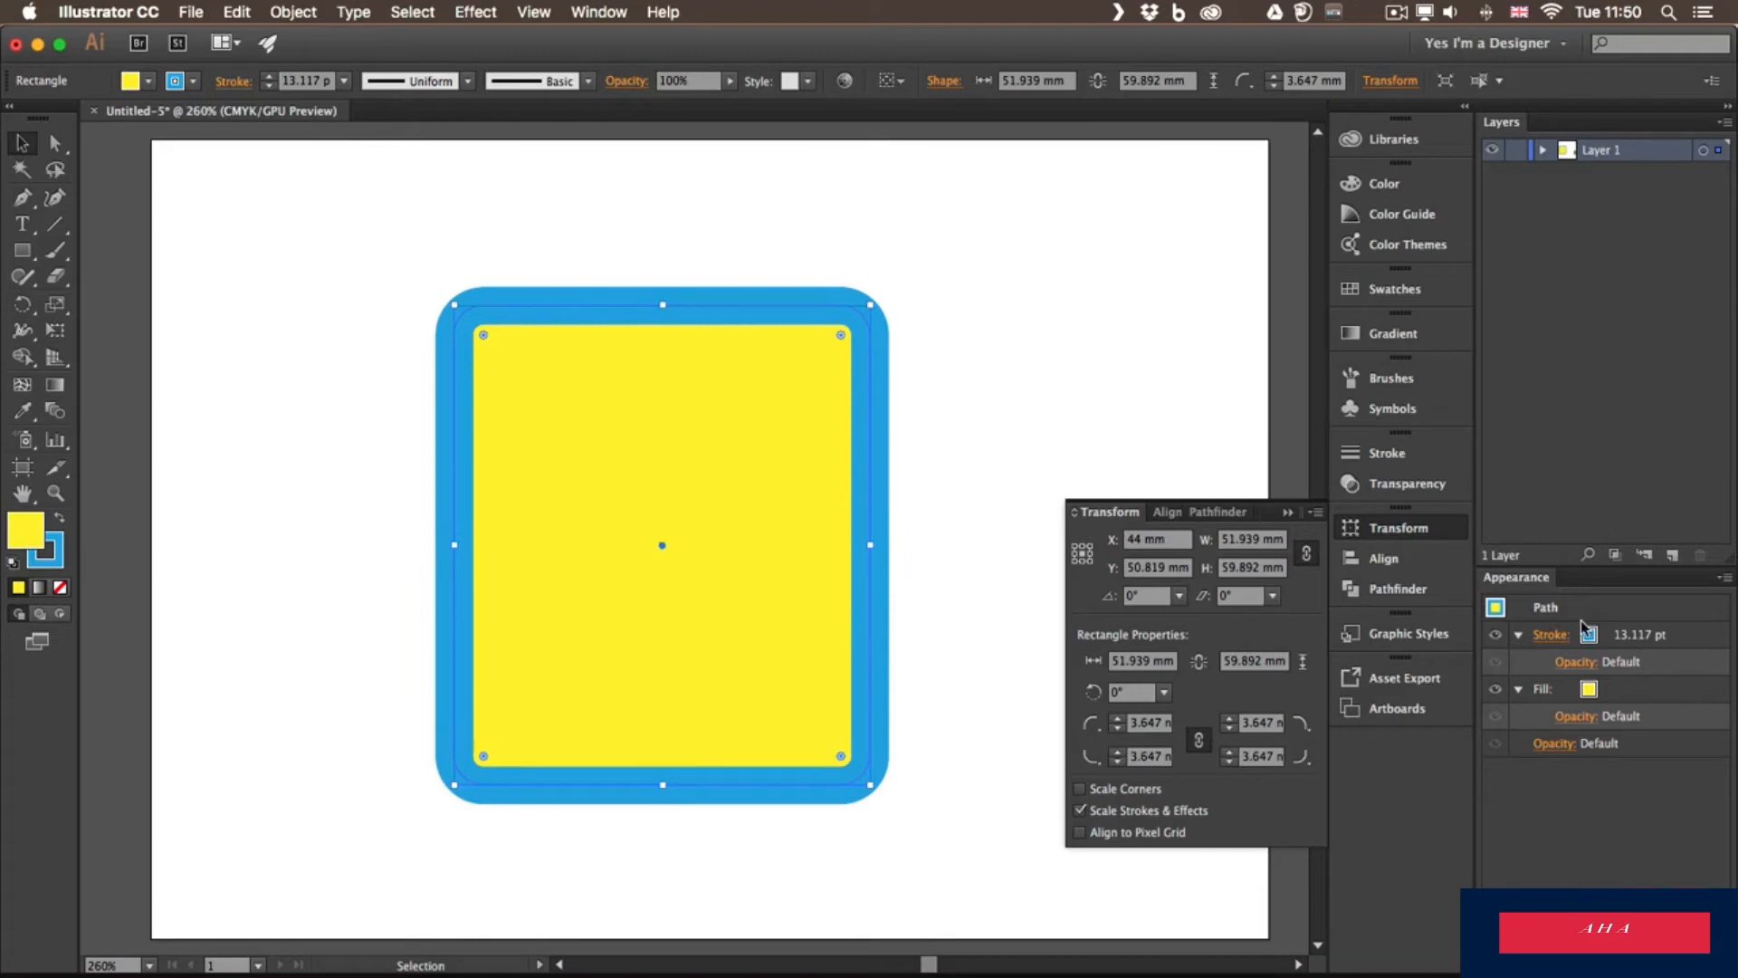
click(1078, 810)
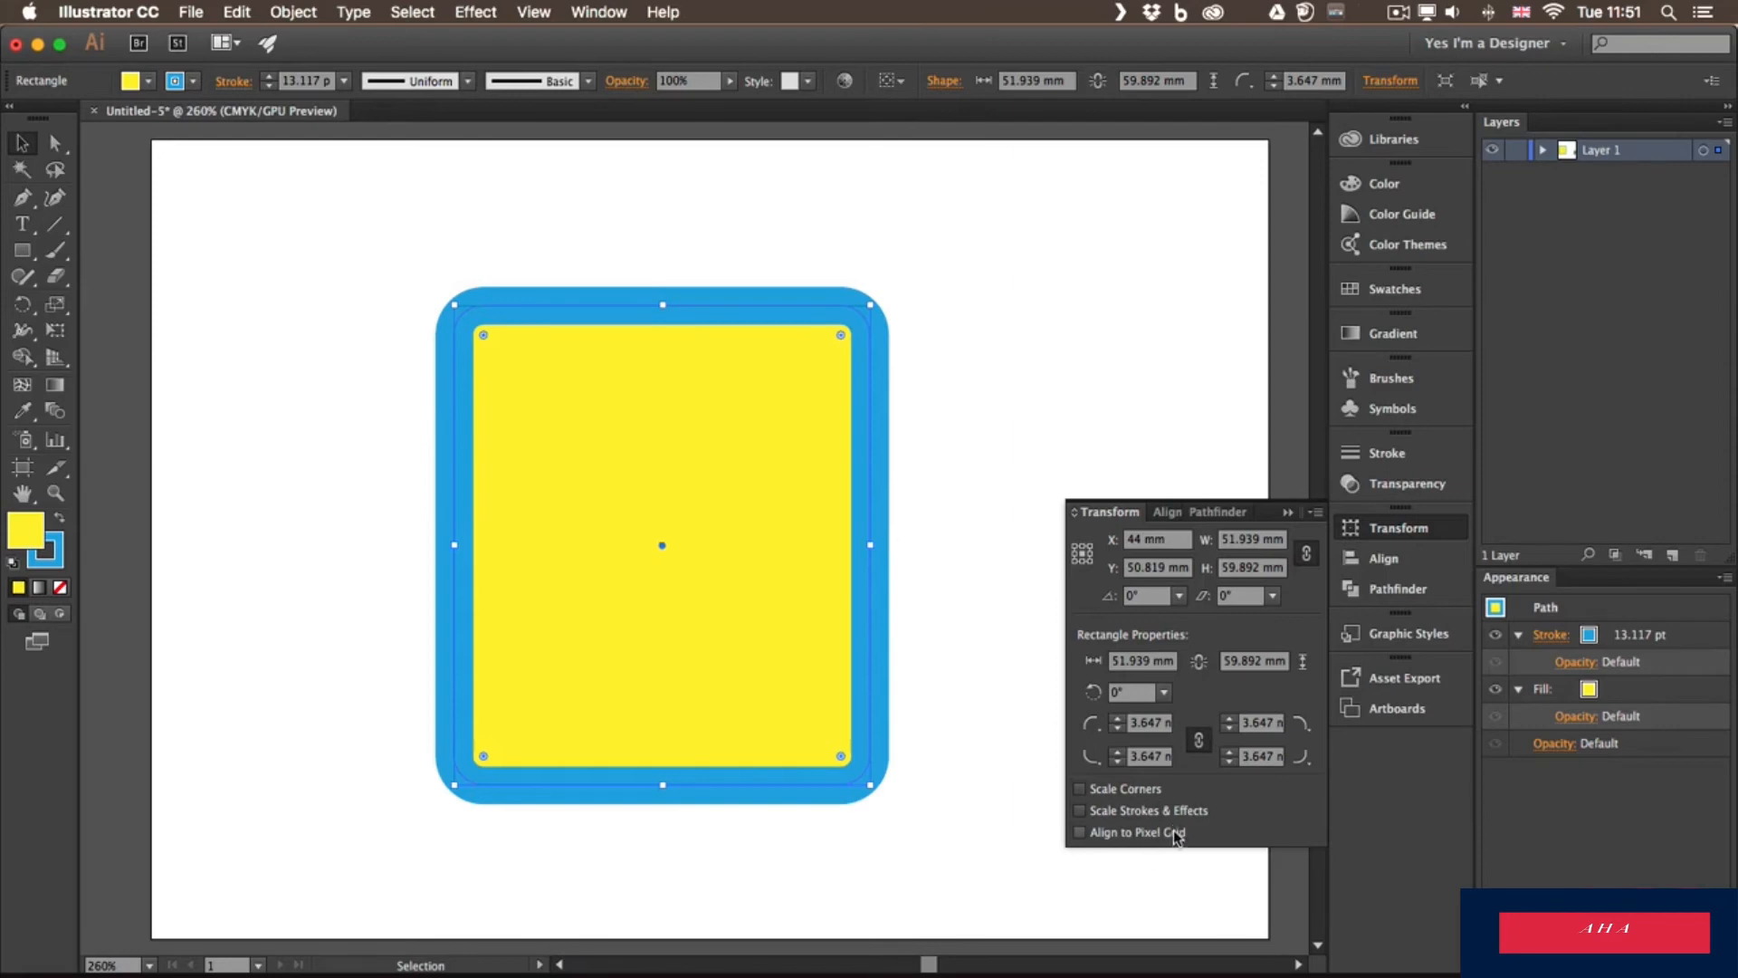
Set the rectangle's transform reference point to its upper-left corner.
click(1315, 513)
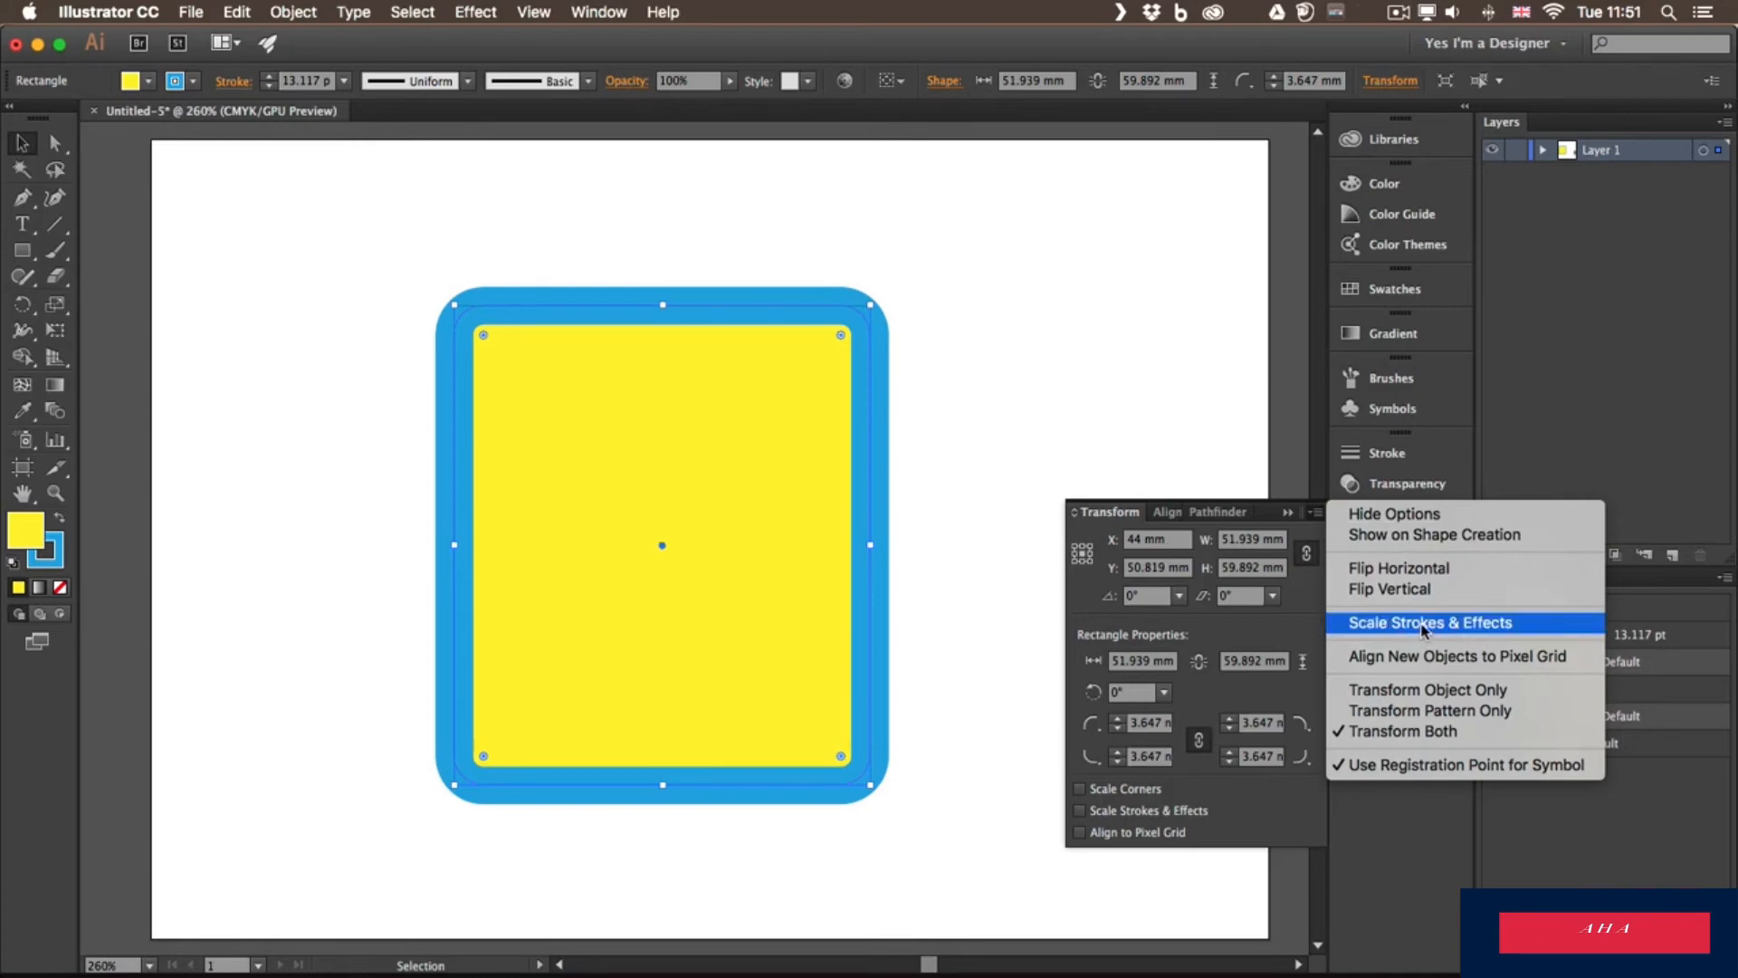
click(1284, 611)
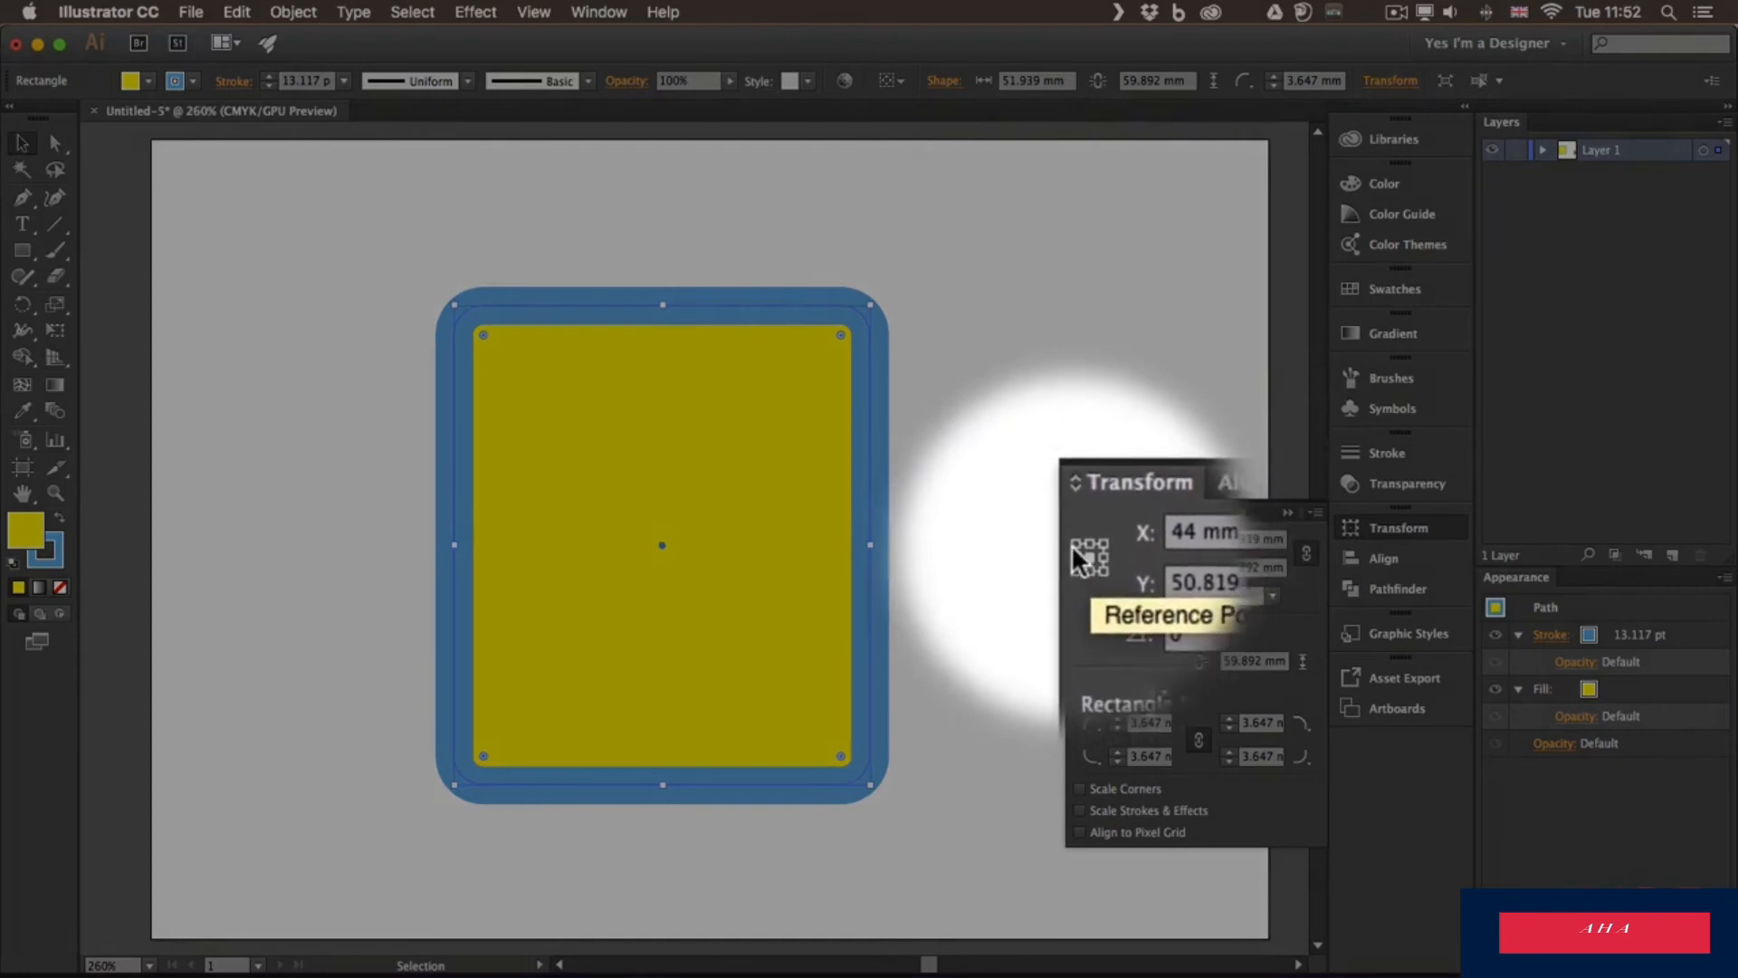
click(1074, 544)
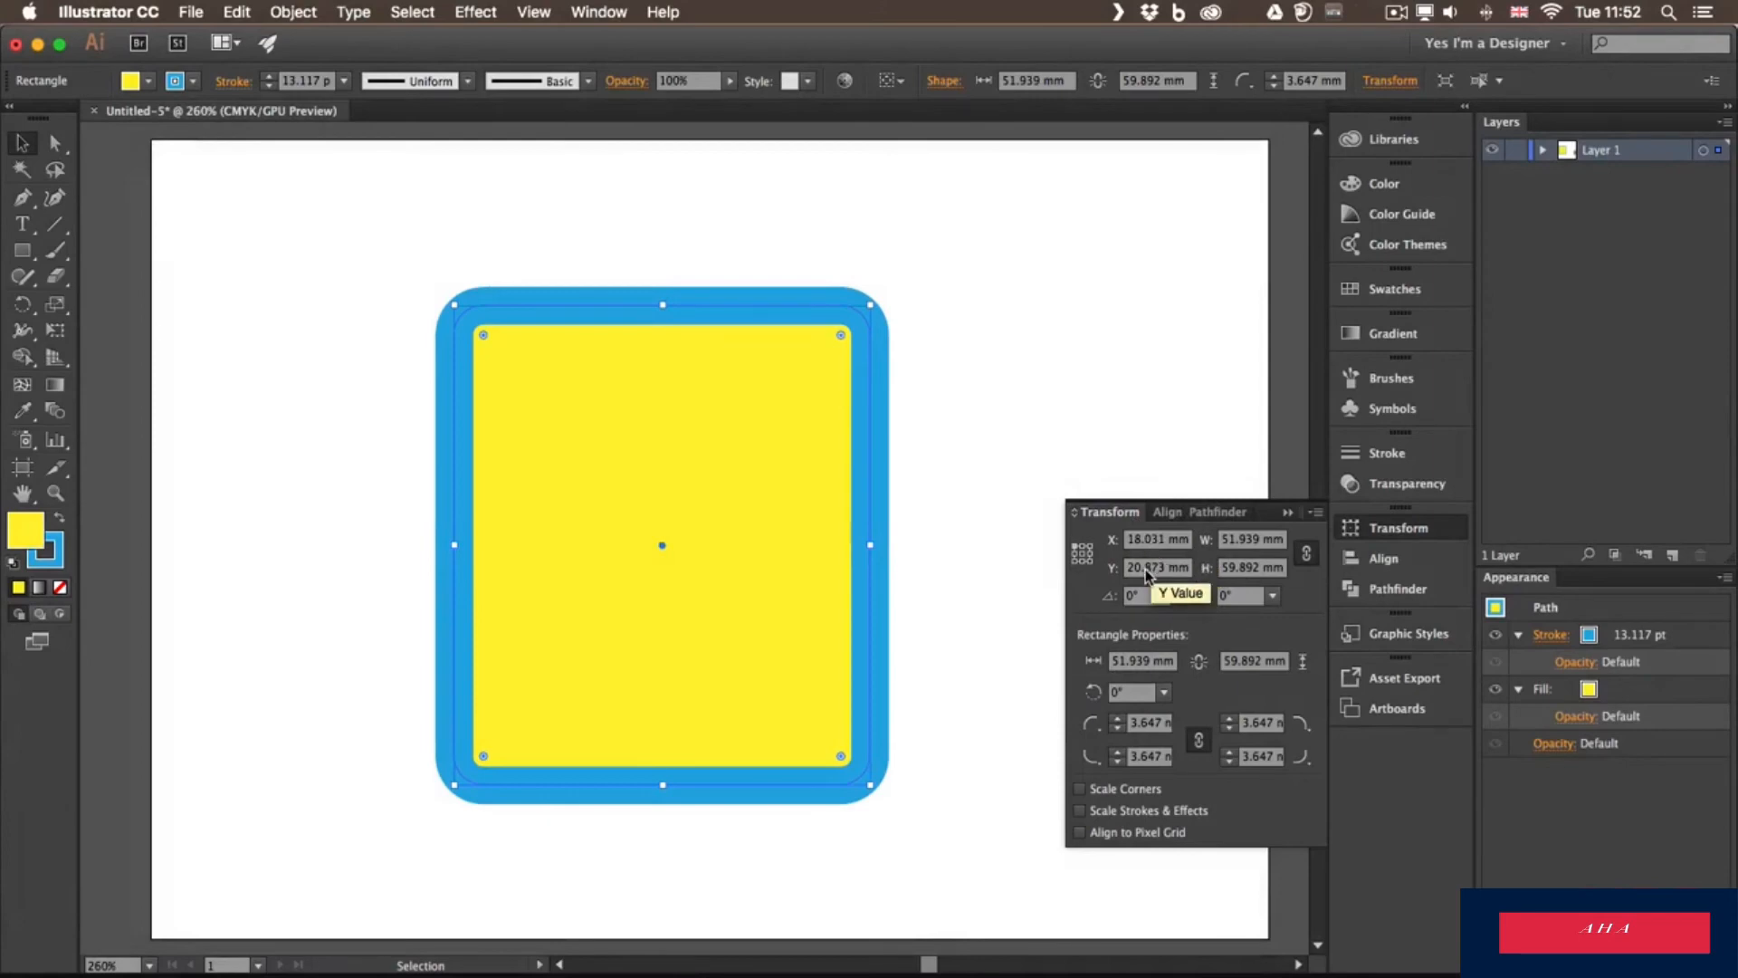
Set the rectangle's reference point position to X 0 mm and Y 0 mm.
drag(1187, 539, 1077, 529)
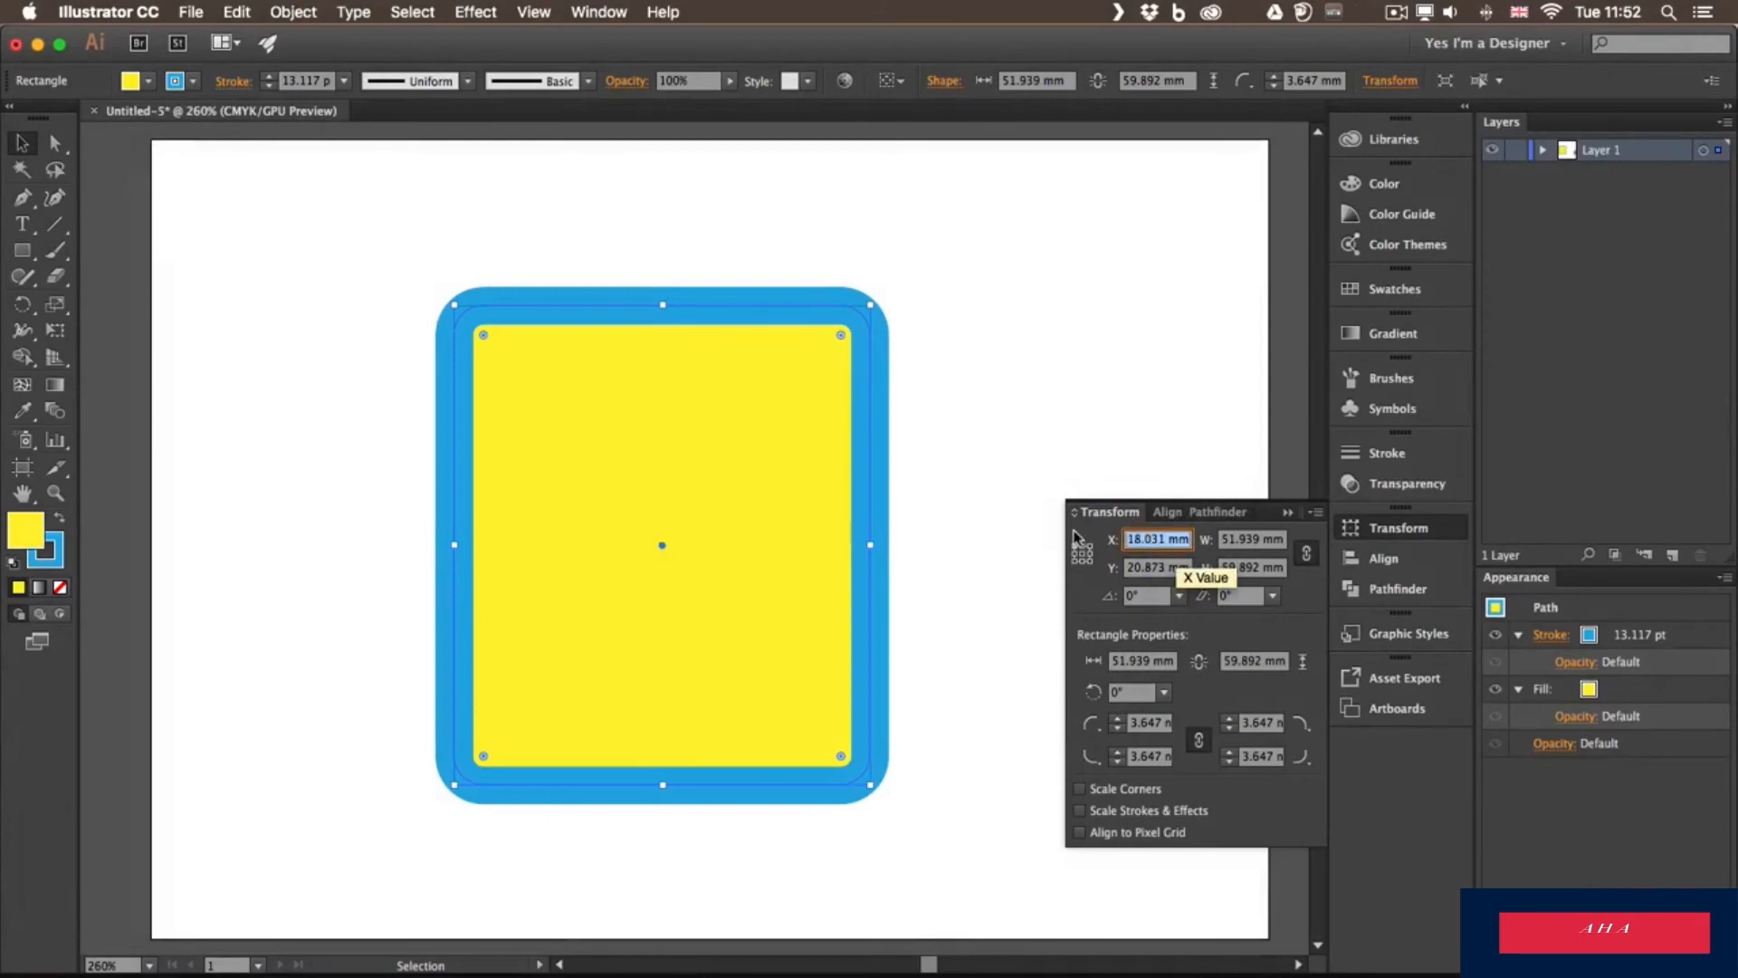
text(0)
key(Tab)
text(0)
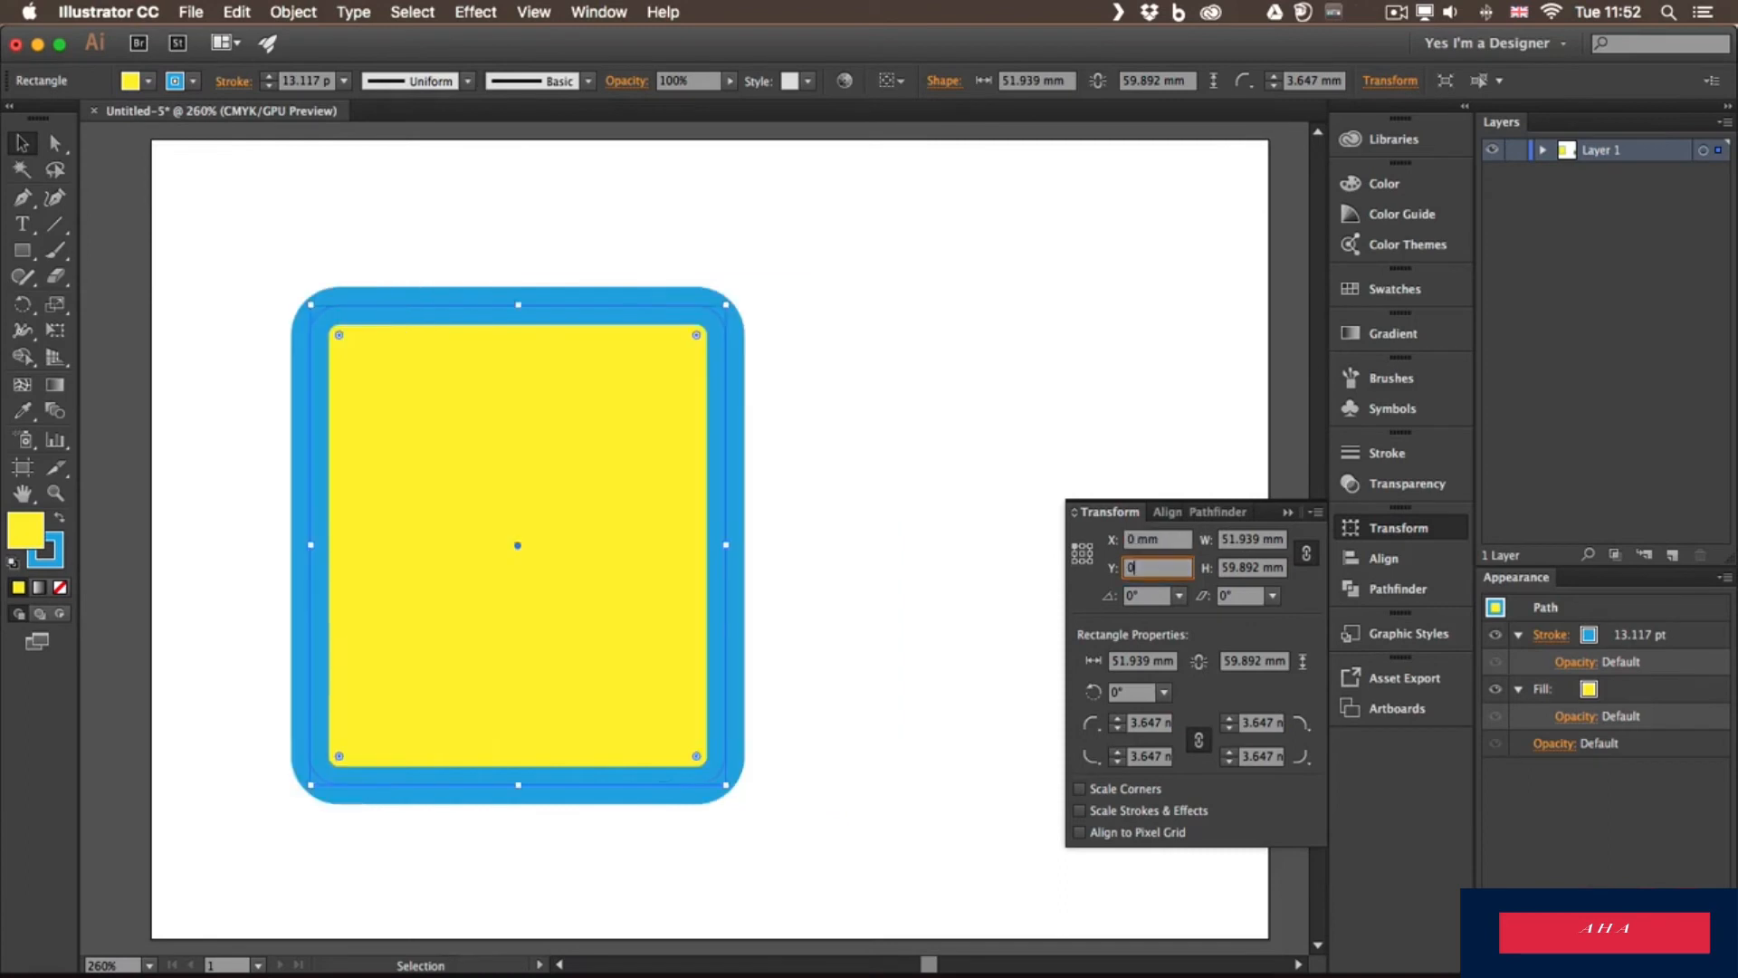
key(Return)
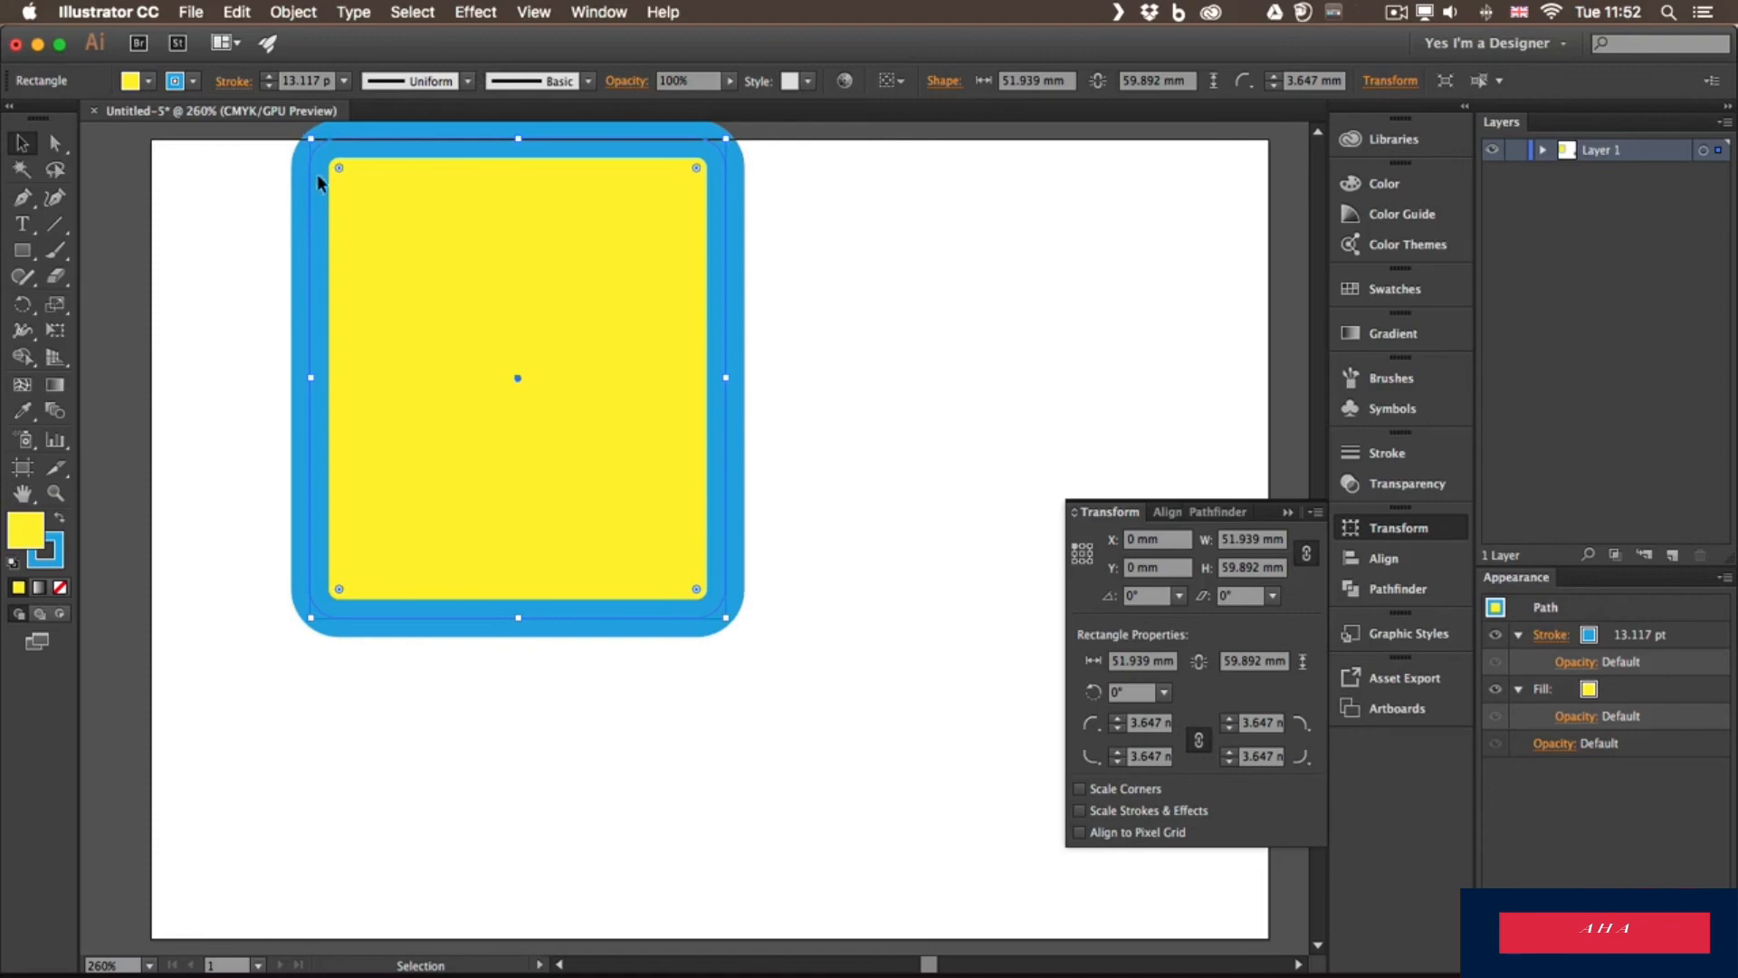
Show the rulers and set their zero origin at the artboard's upper-left corner.
click(535, 13)
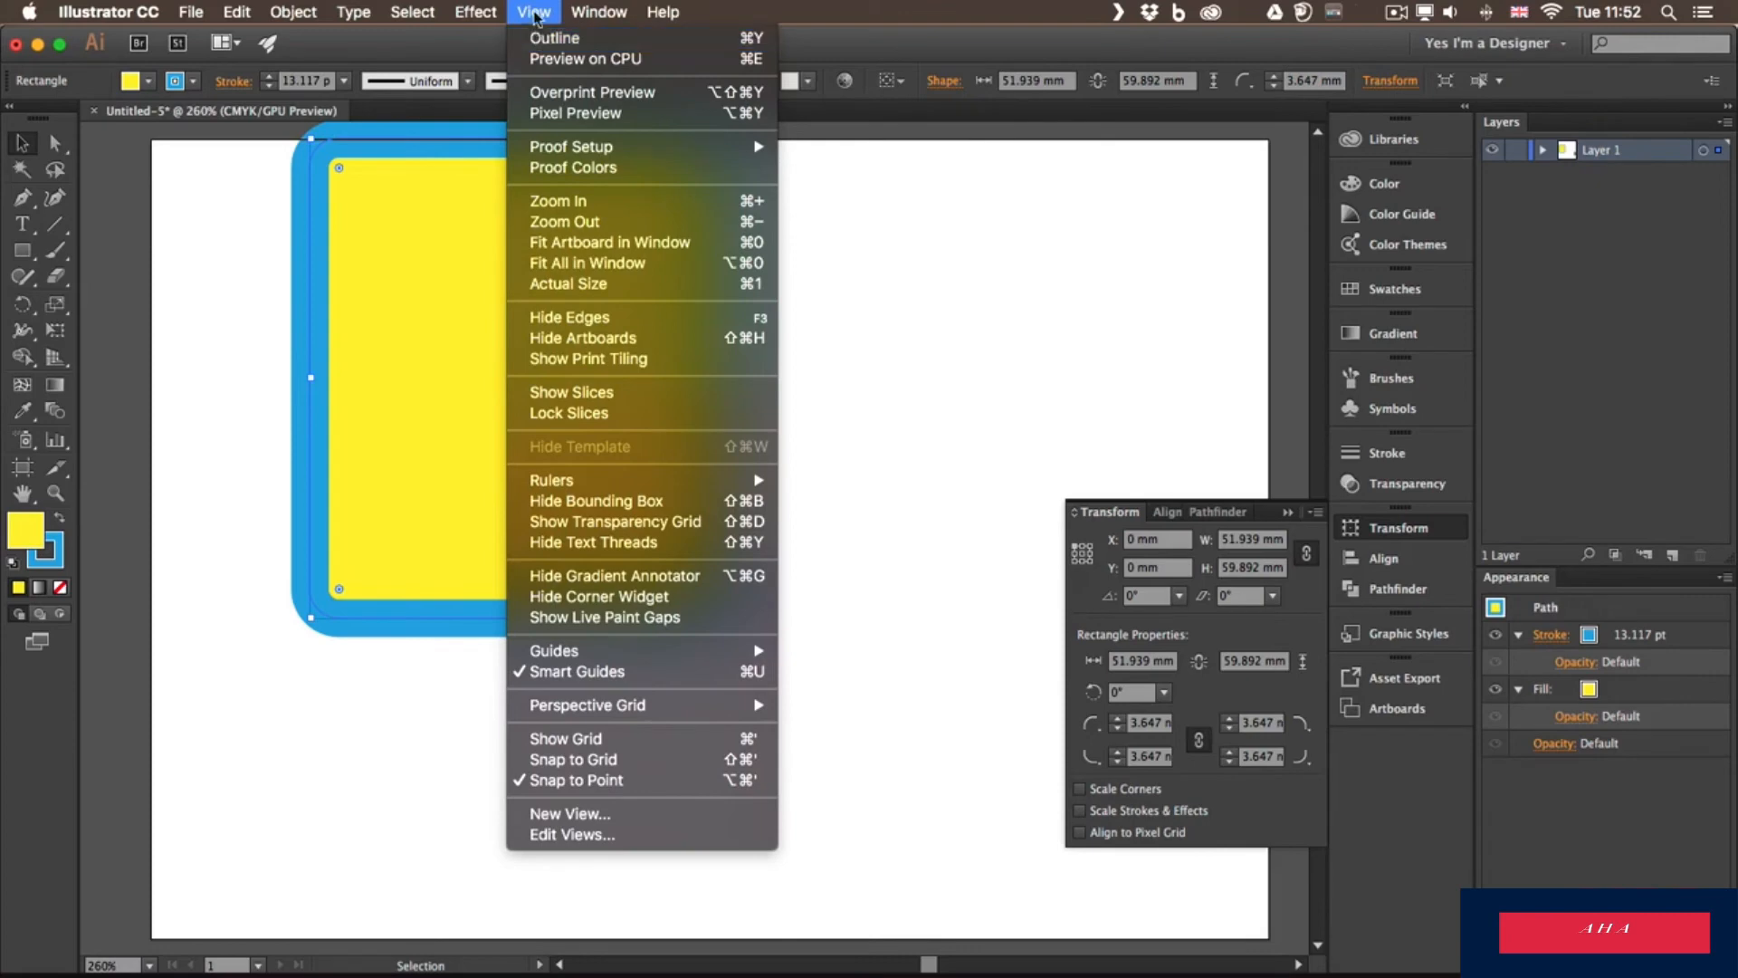
mouse_move(645, 481)
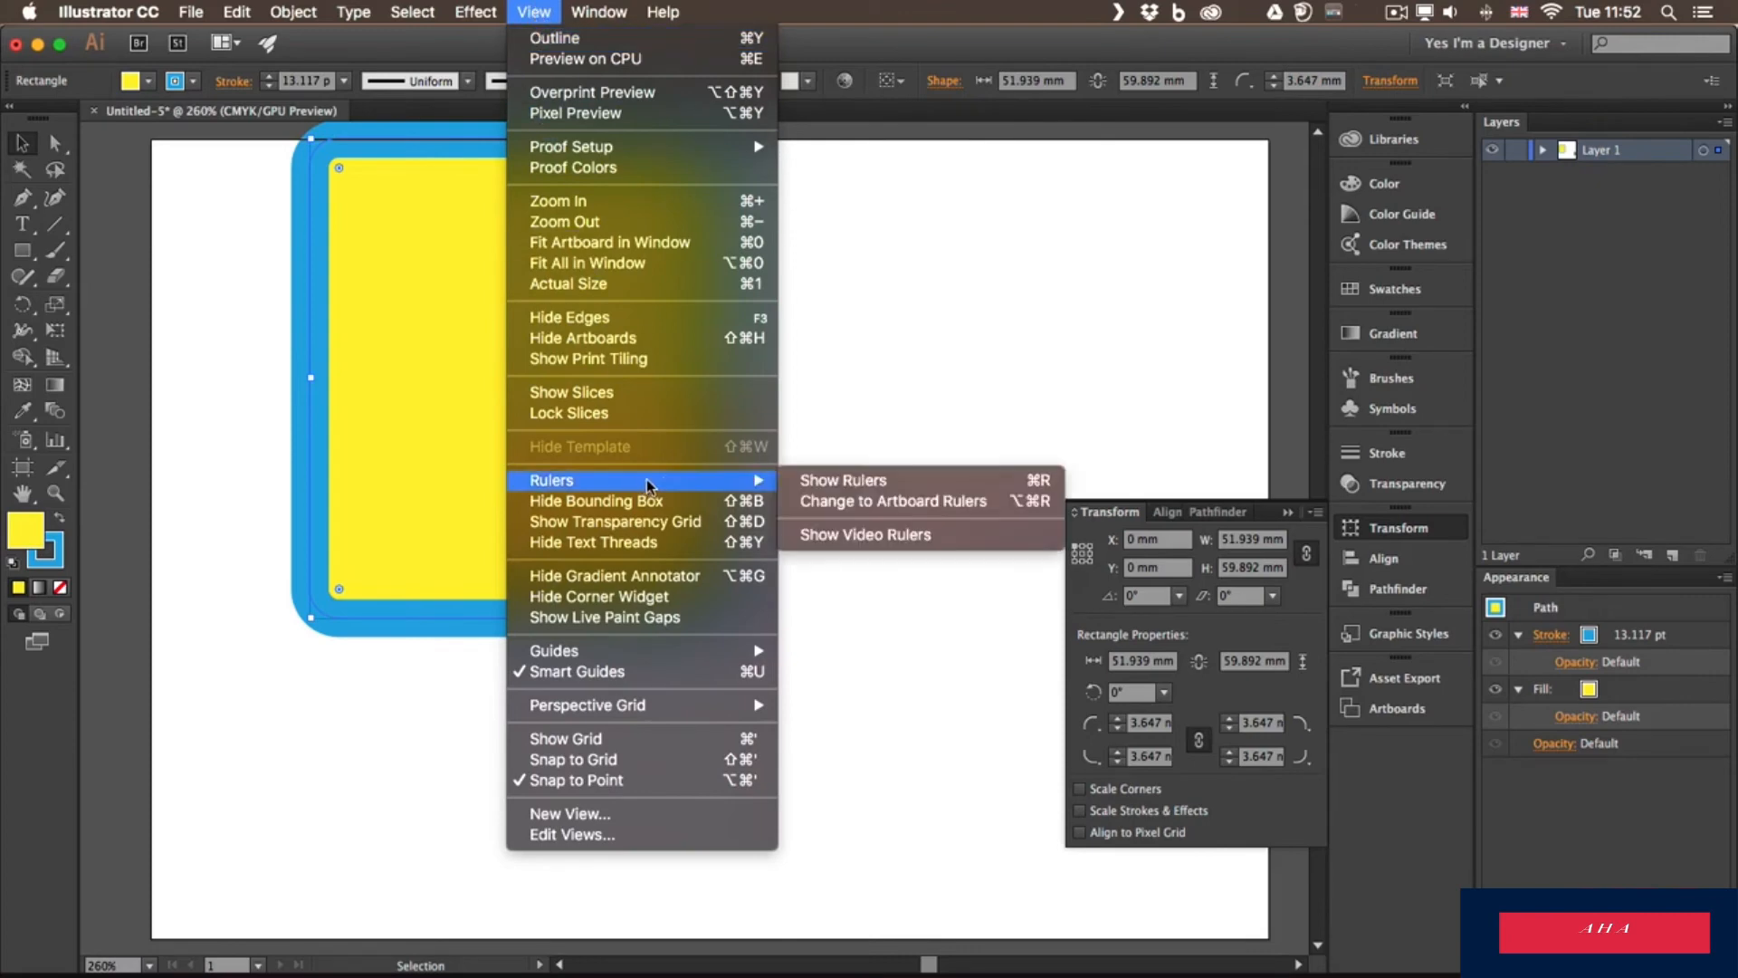
click(851, 480)
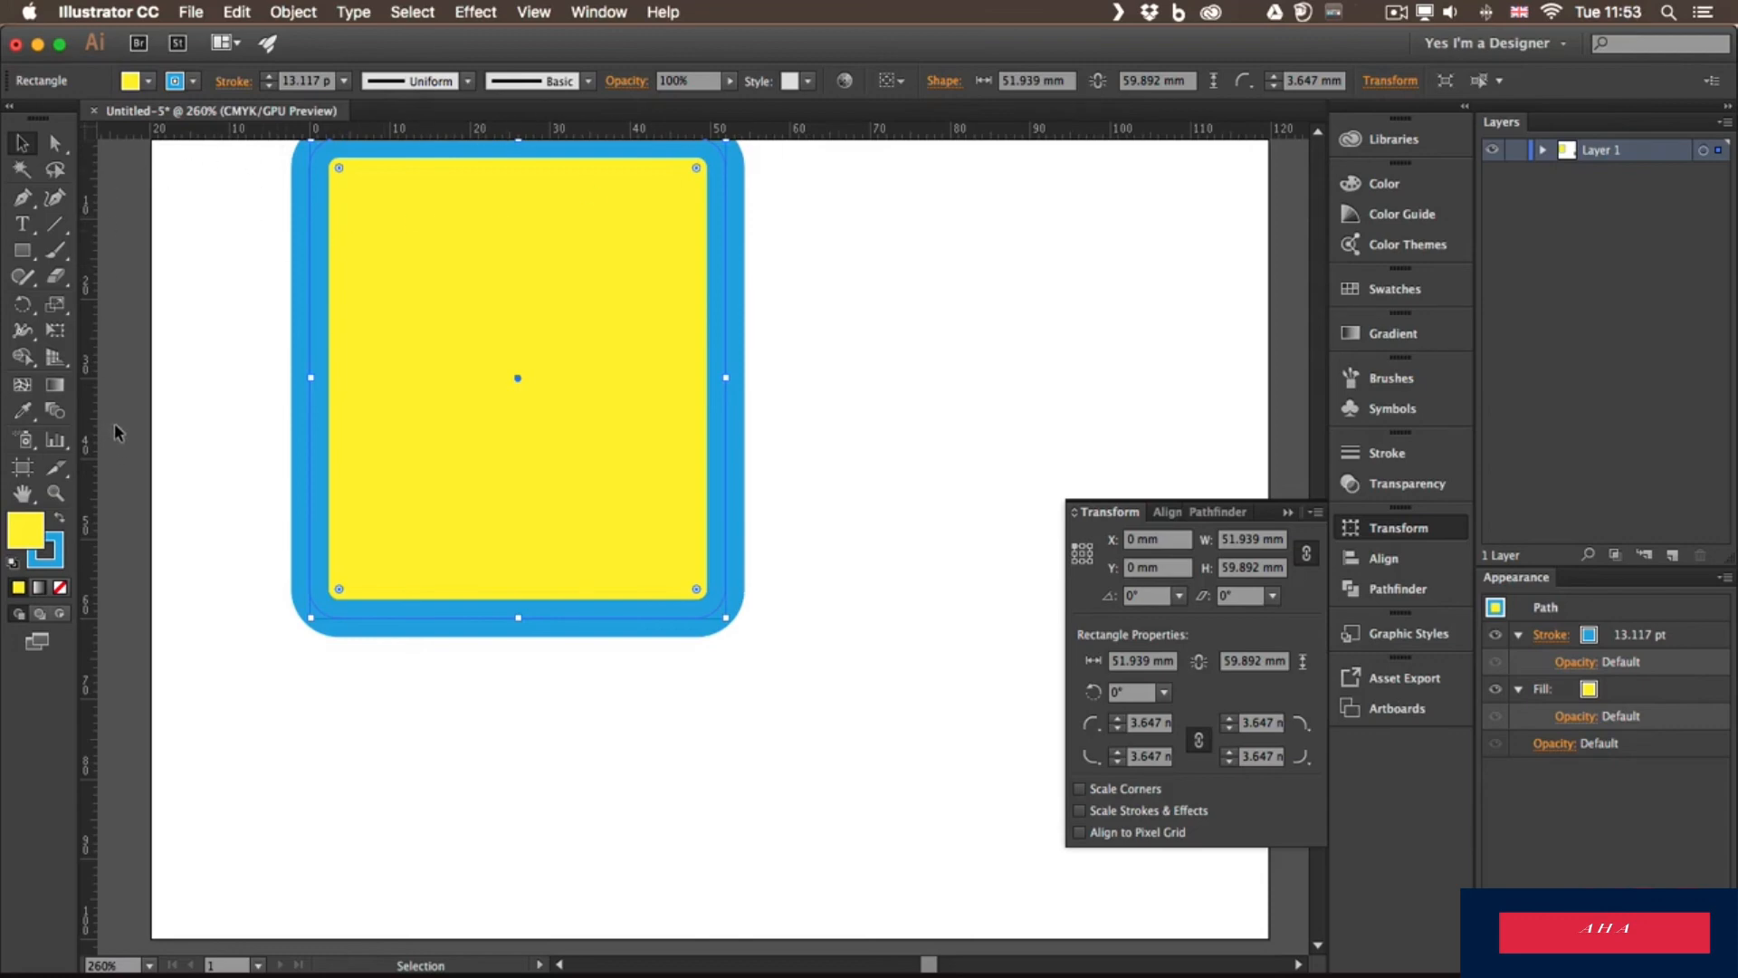
key(space)
drag(209, 217, 244, 259)
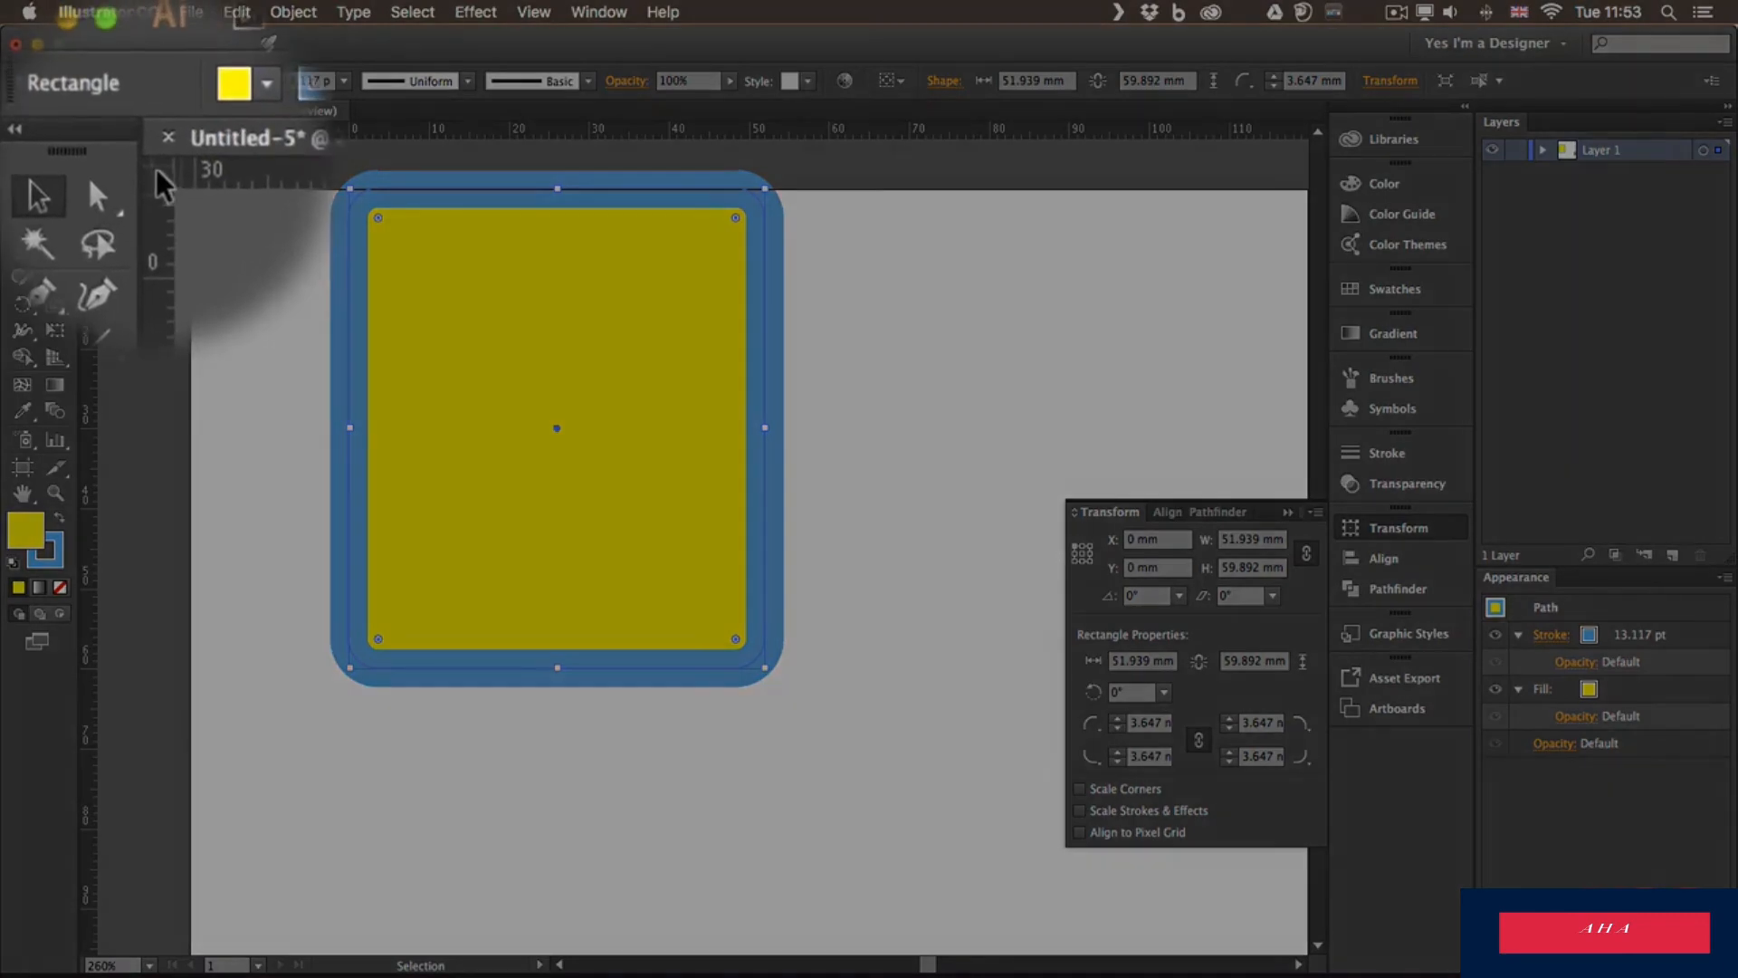
drag(154, 172, 189, 184)
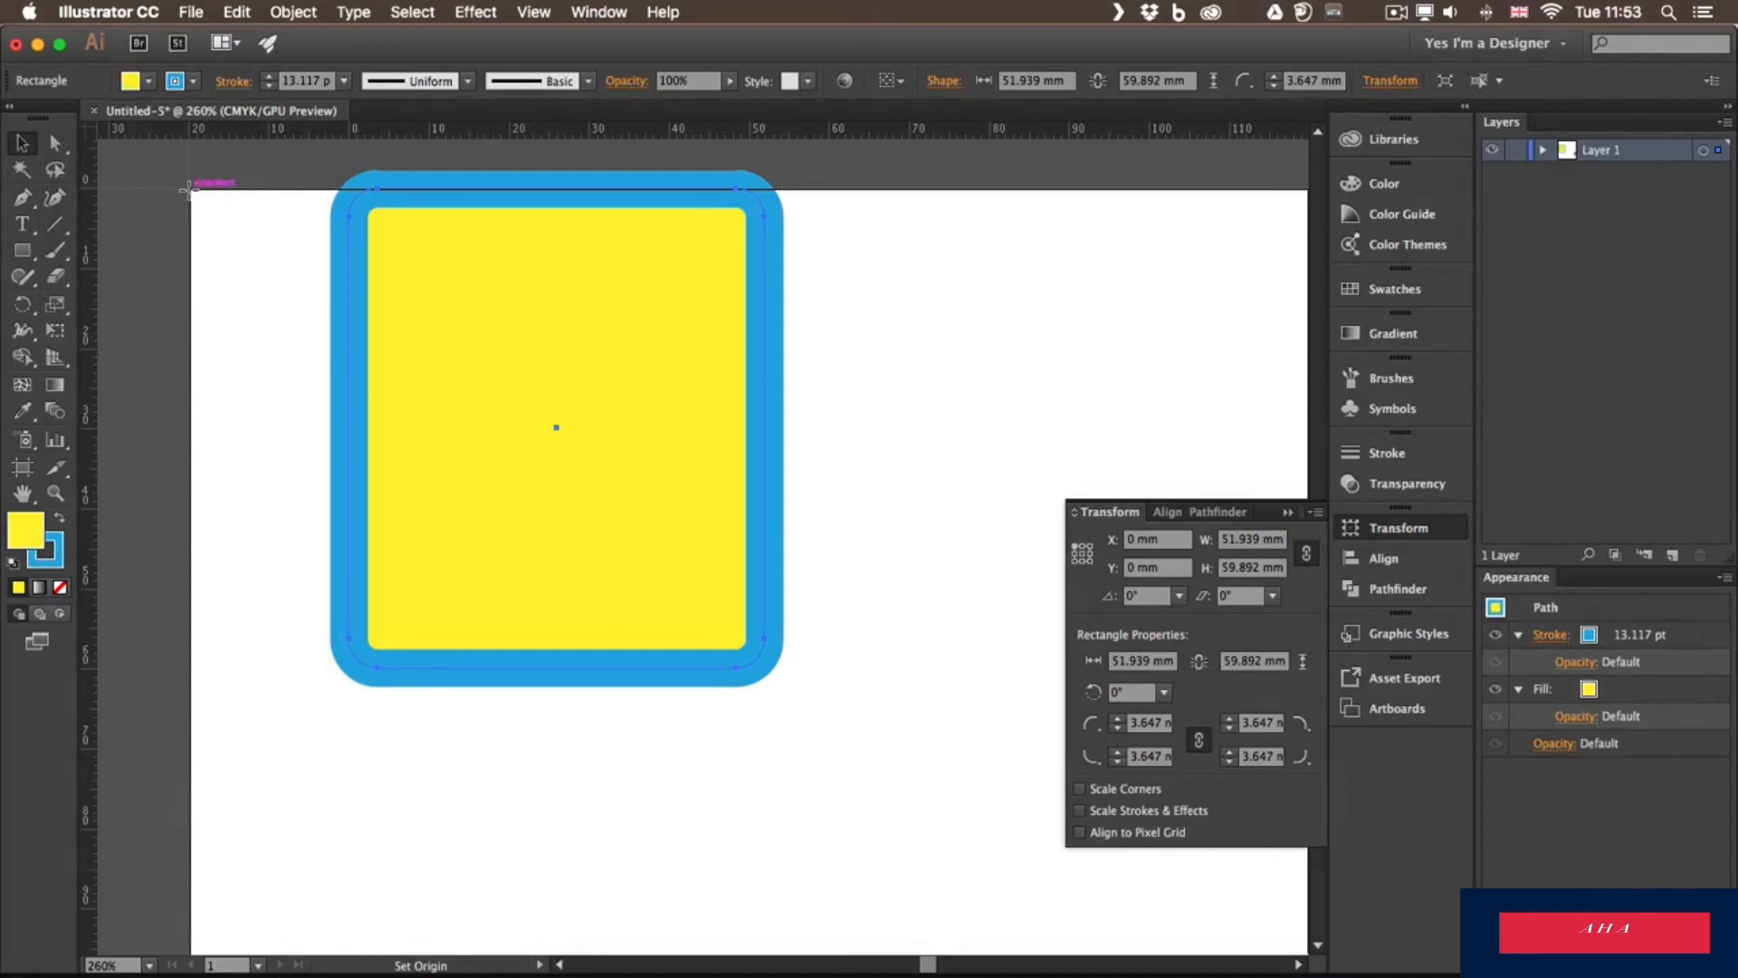
drag(188, 187, 189, 188)
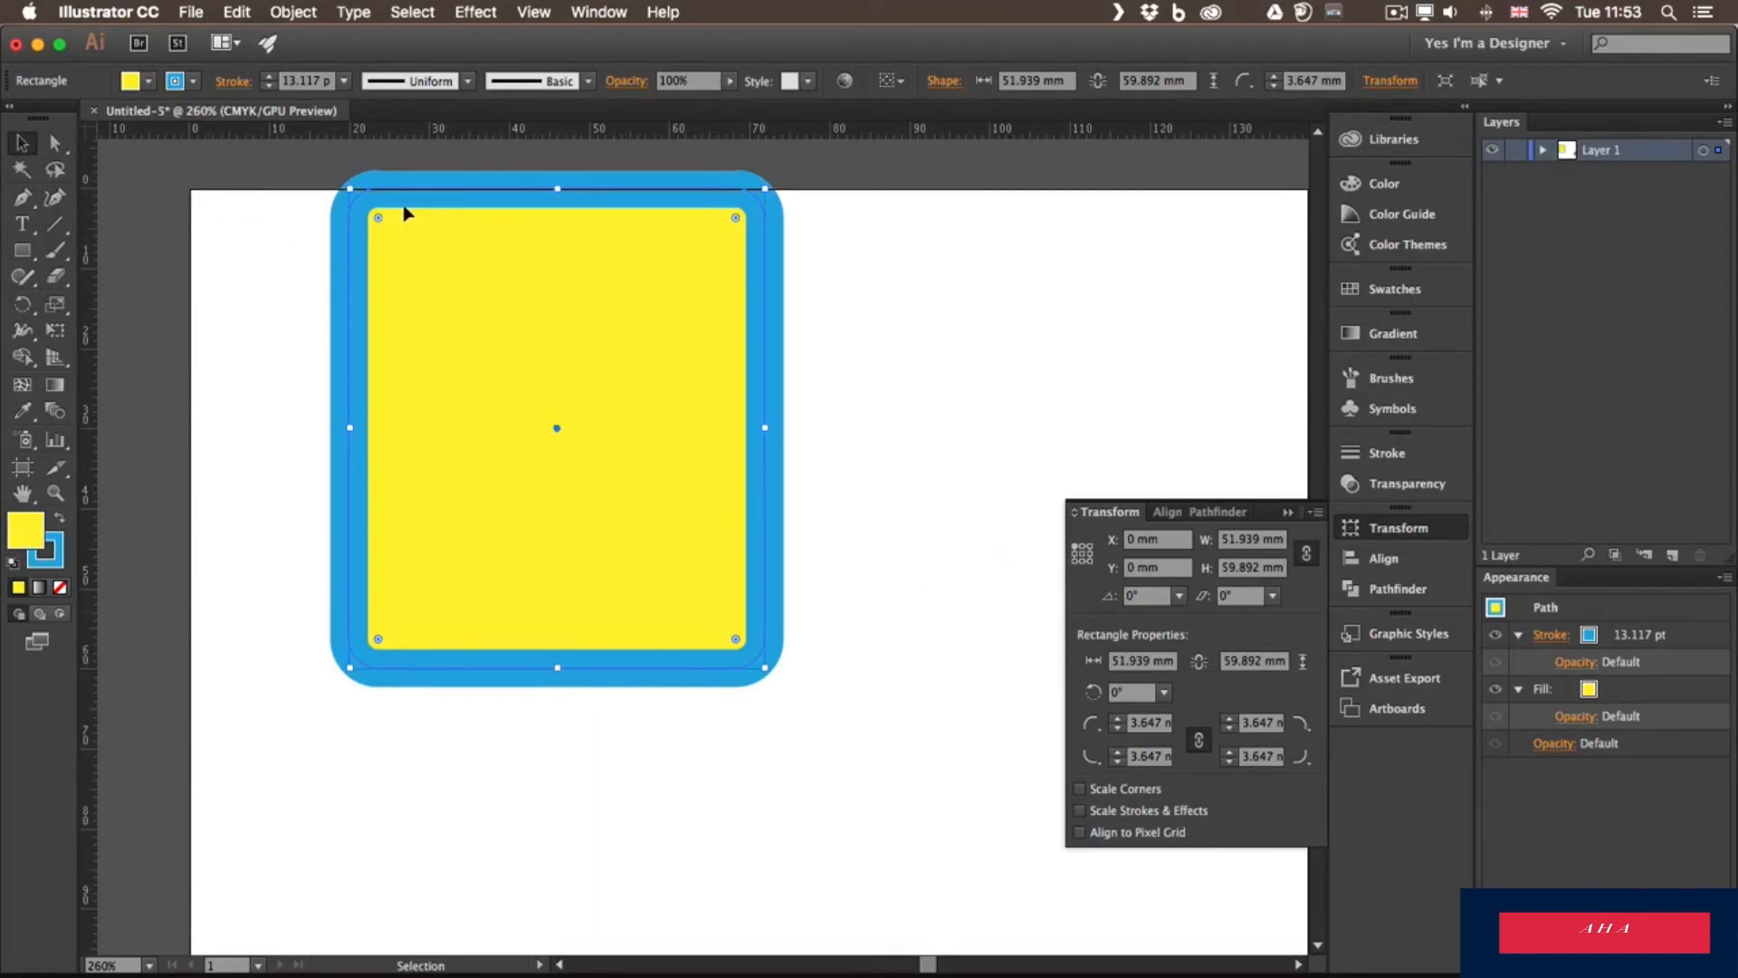
Set the rectangle's X position to 0 mm, measured from the new ruler origin.
click(1163, 566)
click(326, 262)
click(503, 297)
drag(1185, 539, 1050, 523)
text(0)
key(Return)
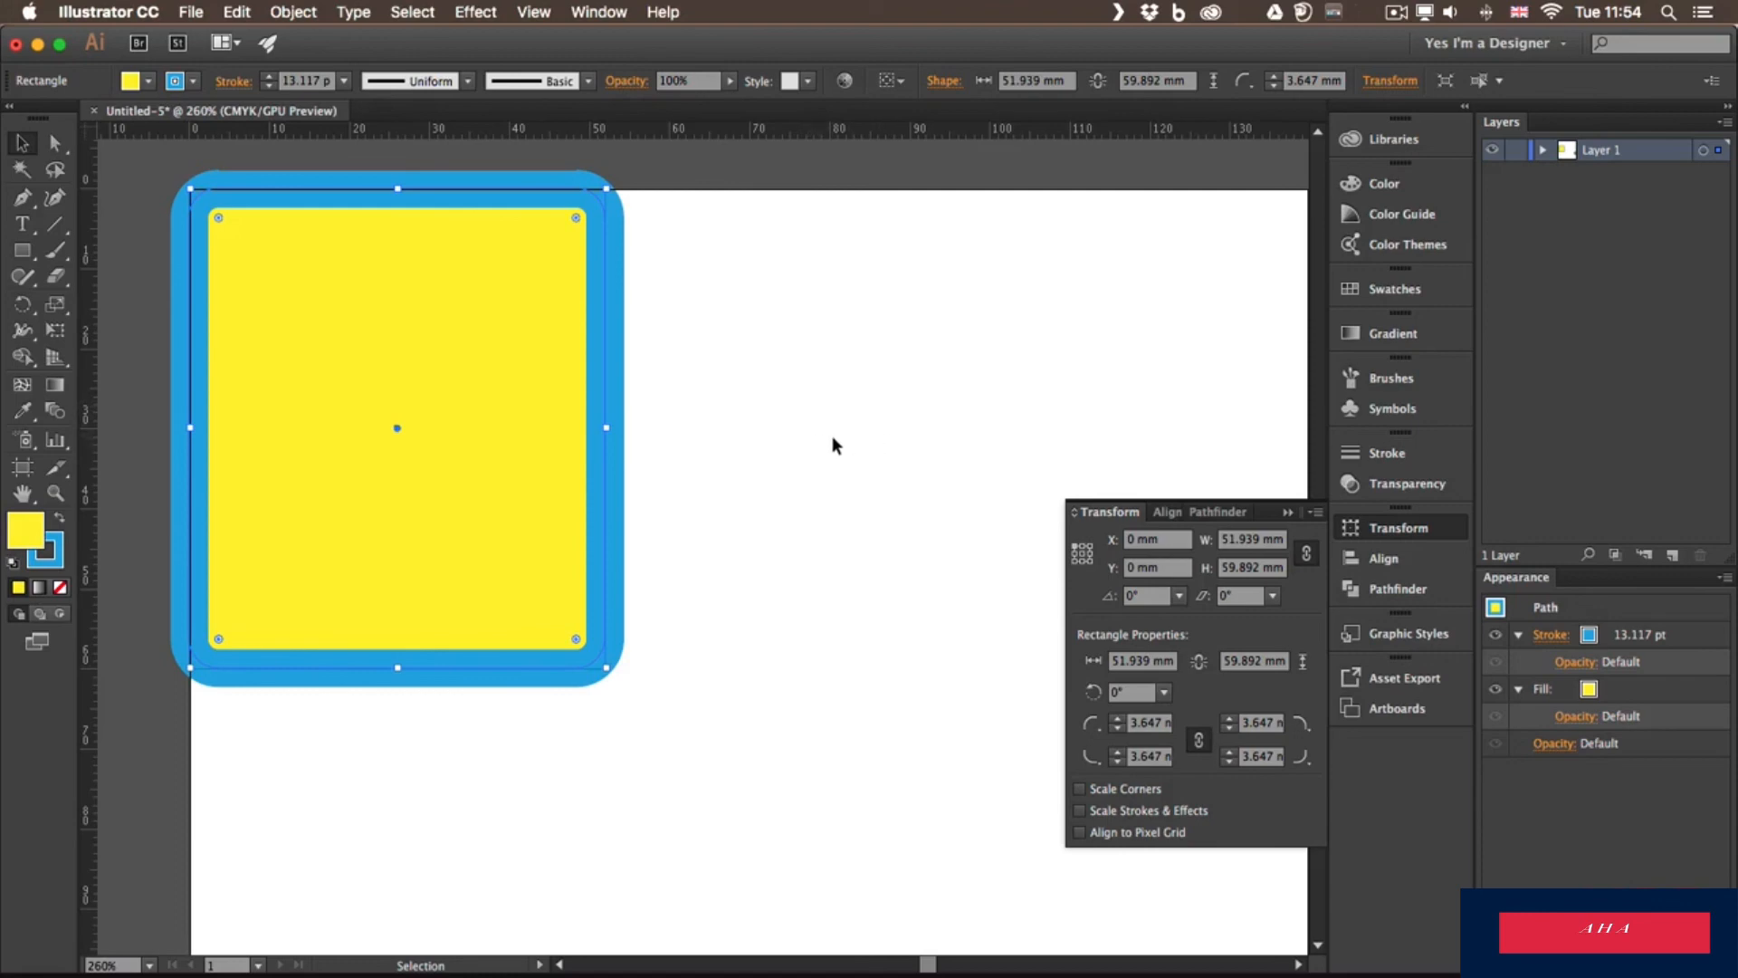
Collapse the Transform panel and move the rectangle inside the artboard, about 18 mm from its left edge and 9 mm from its top.
click(1424, 532)
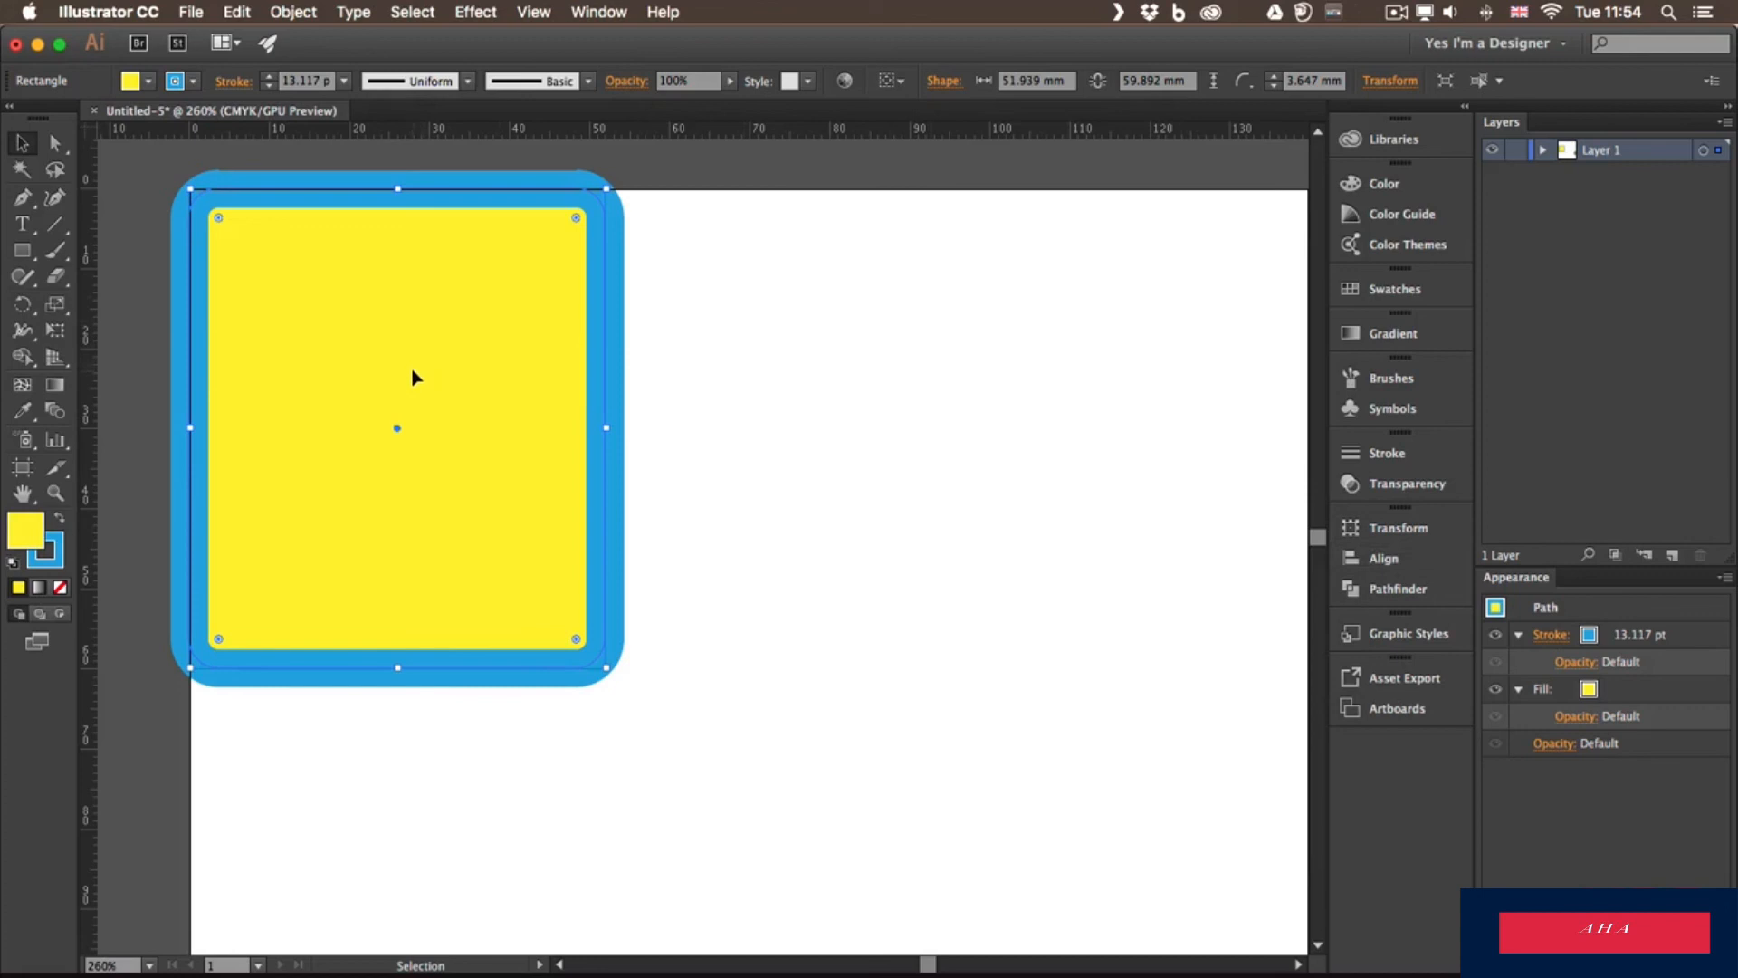
drag(489, 328, 630, 401)
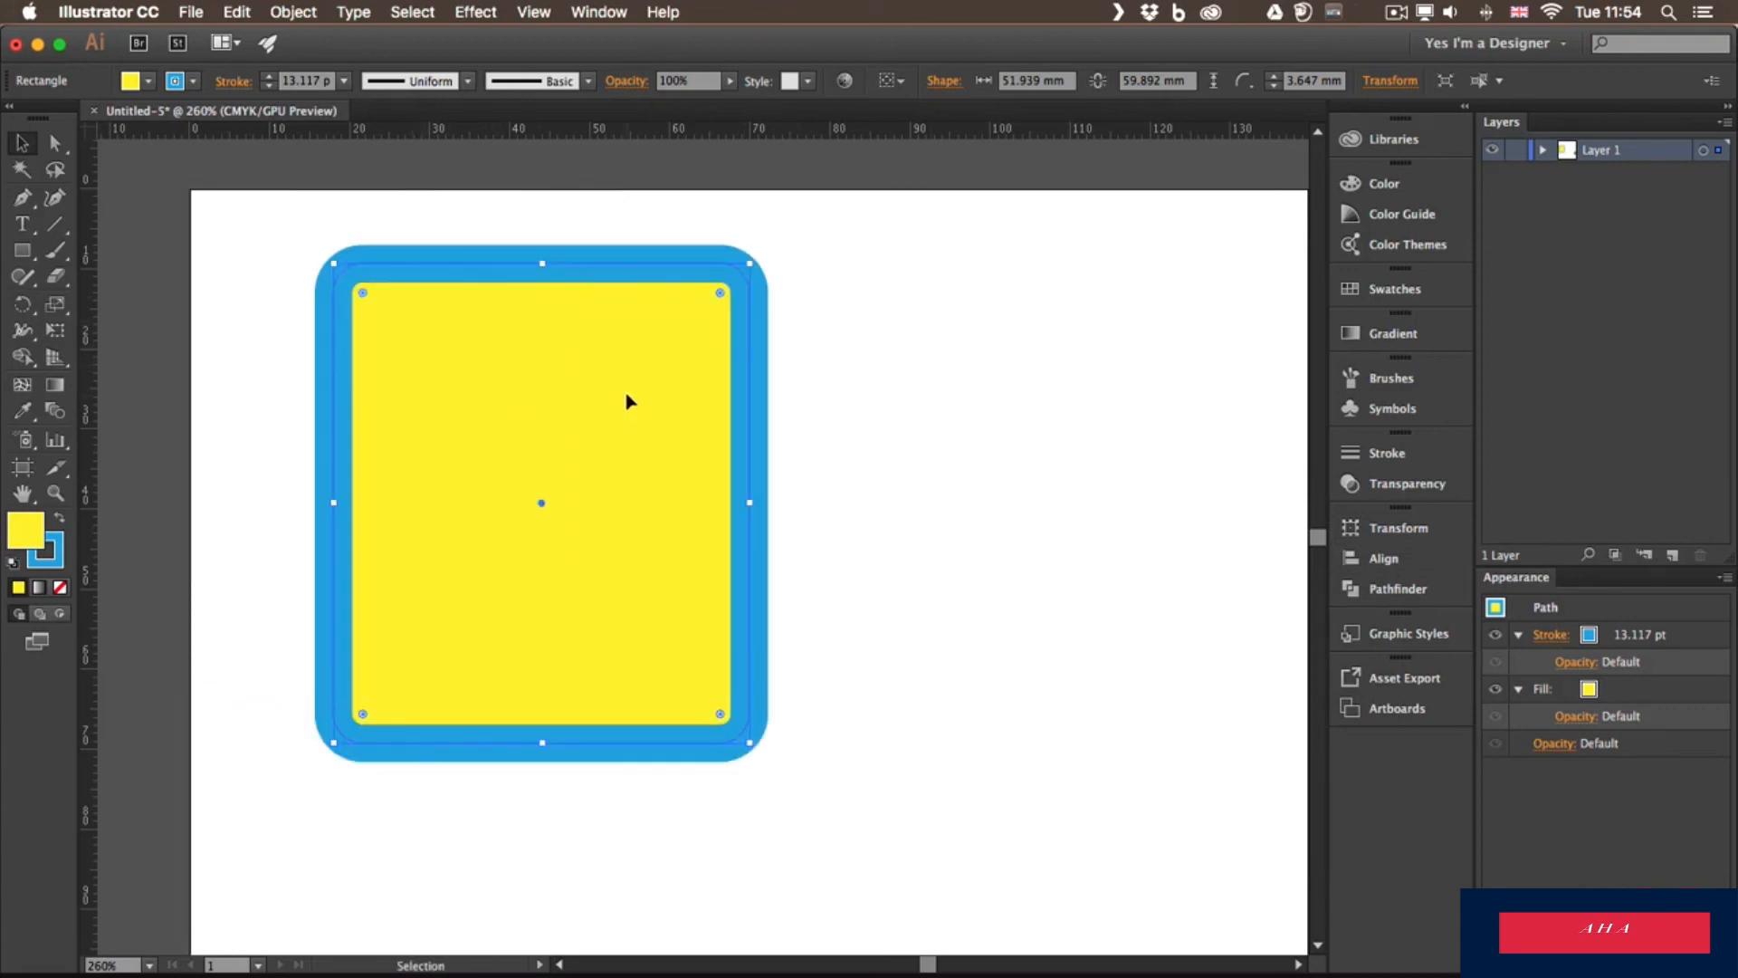